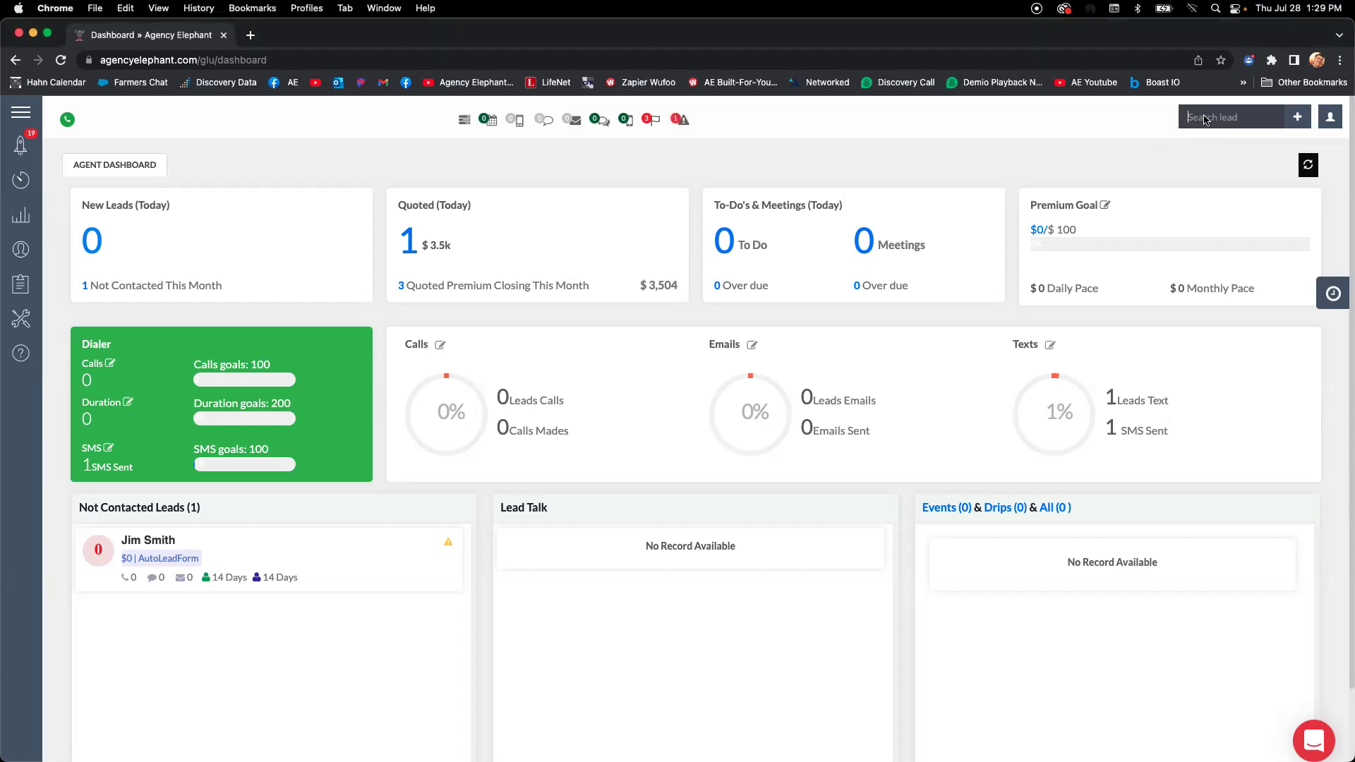
Open the Pipeline board from the navigation menu.
left_click(20, 112)
left_click(31, 215)
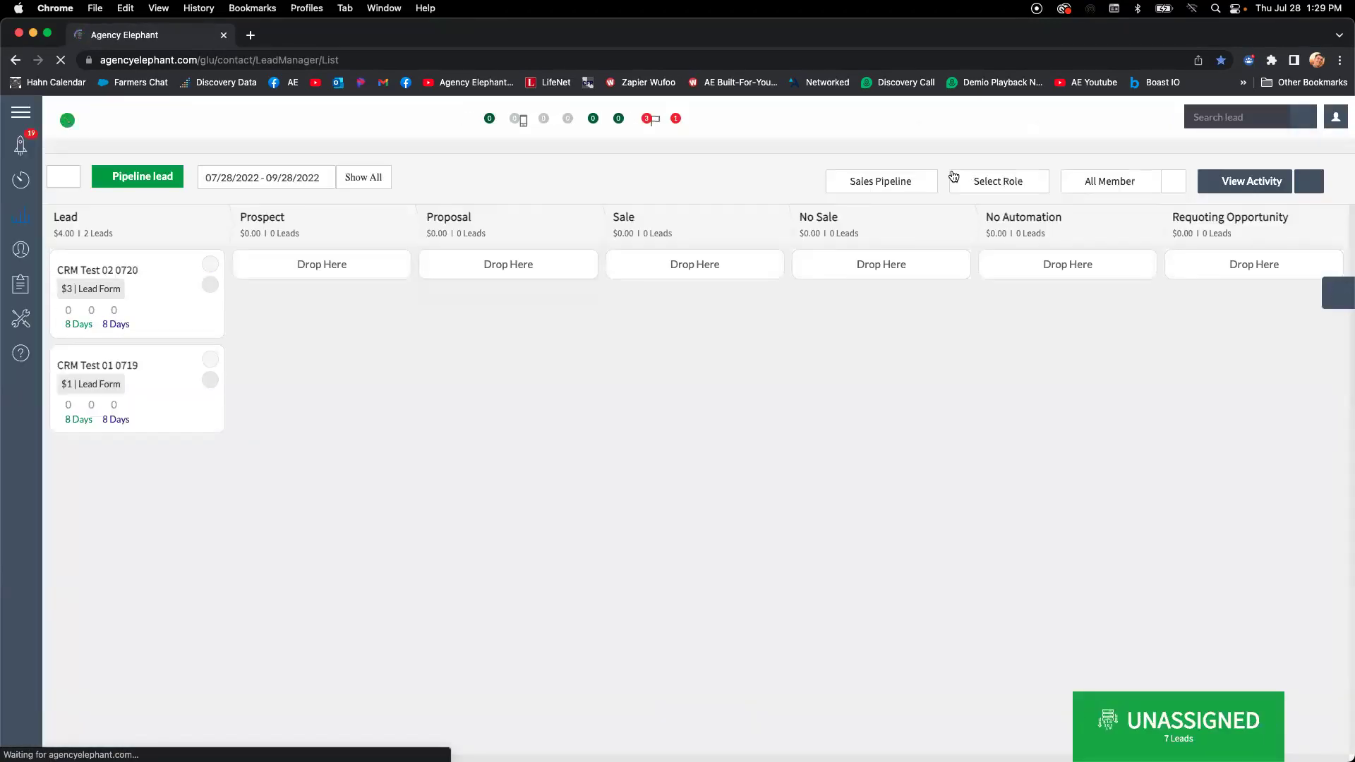
Switch the board to Service Pipeline and start a lead search.
left_click(896, 188)
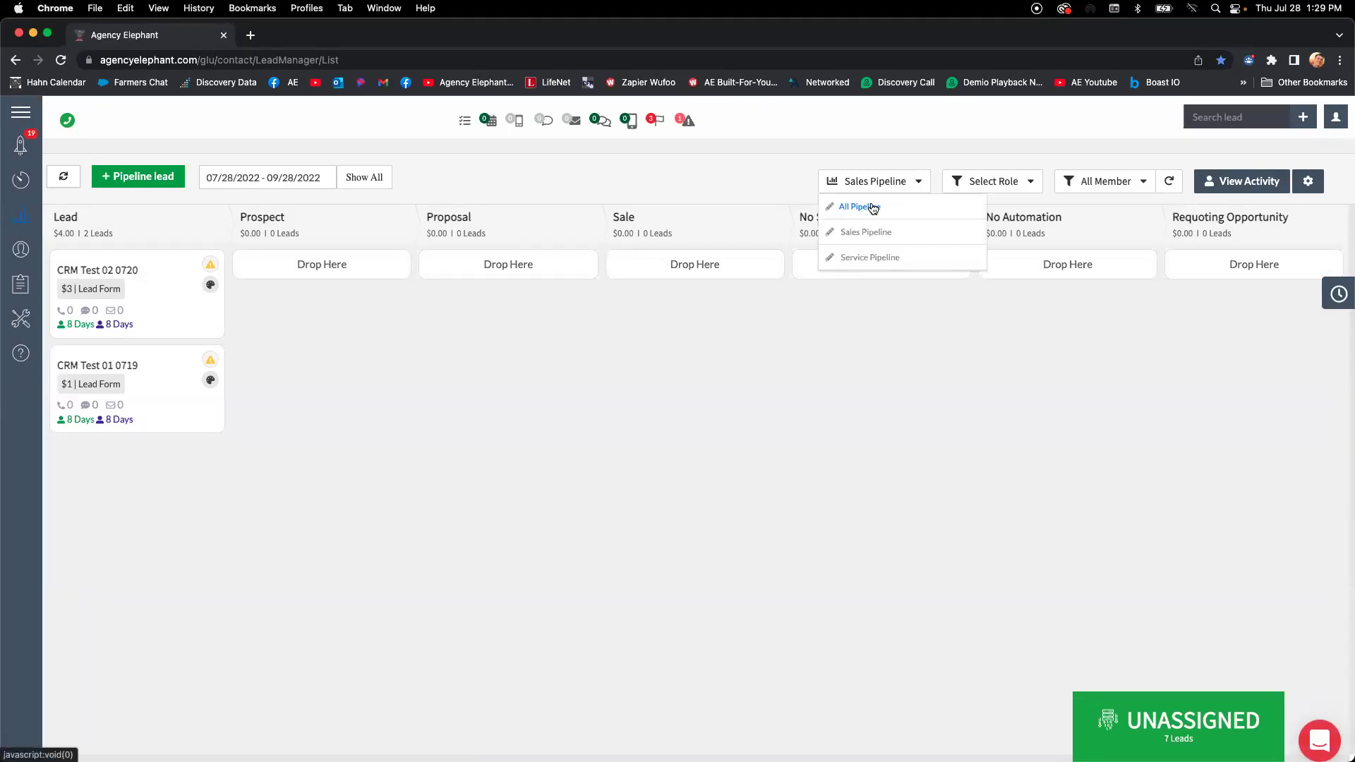
left_click(869, 258)
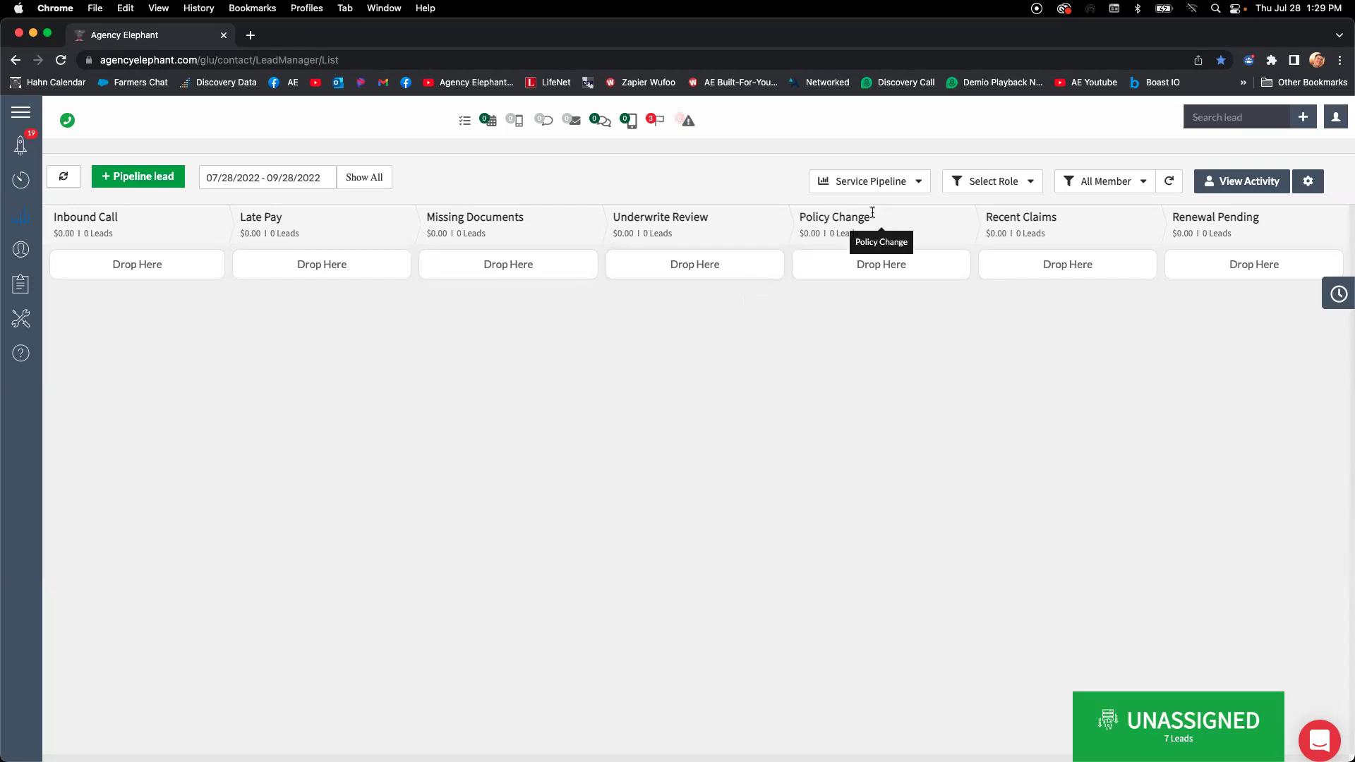
left_click(1205, 115)
Search for the lead by his first name in the Search lead box.
type("matthew")
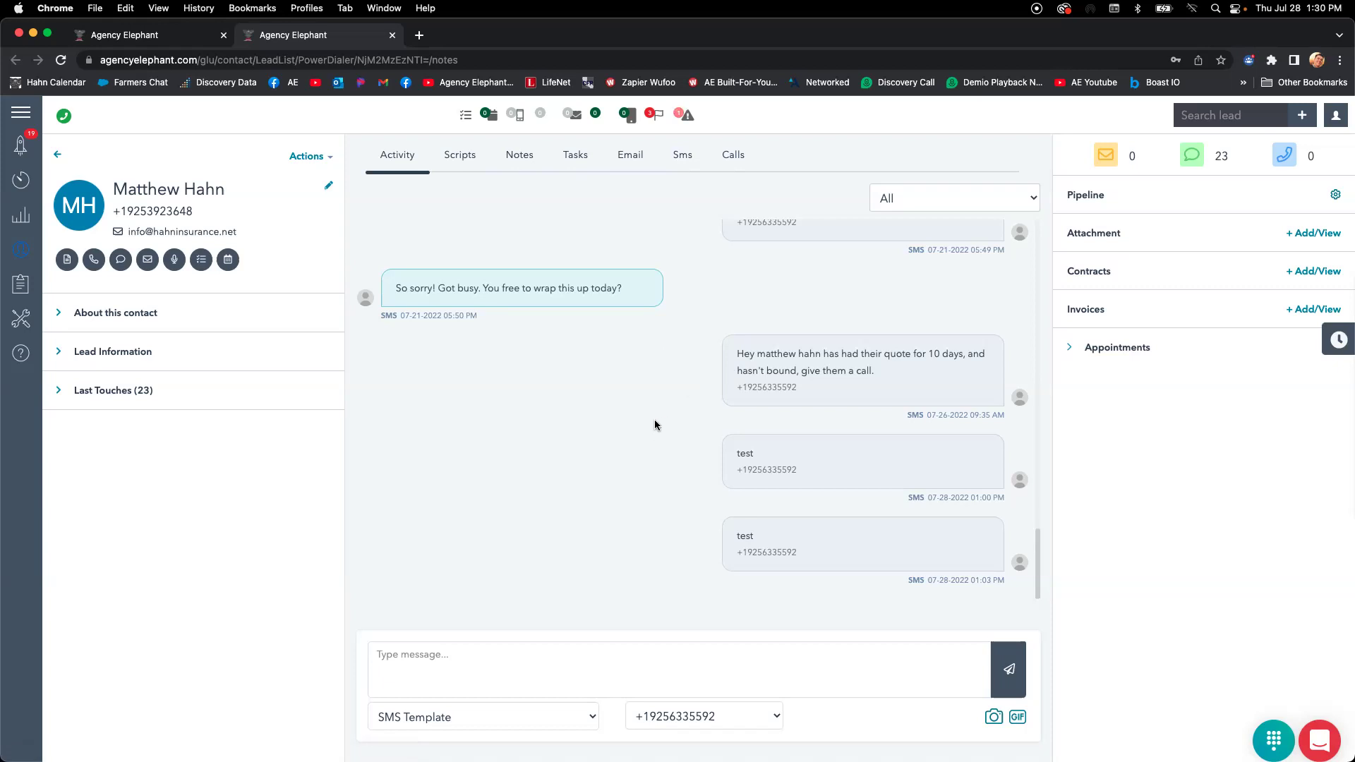
left_click(531, 163)
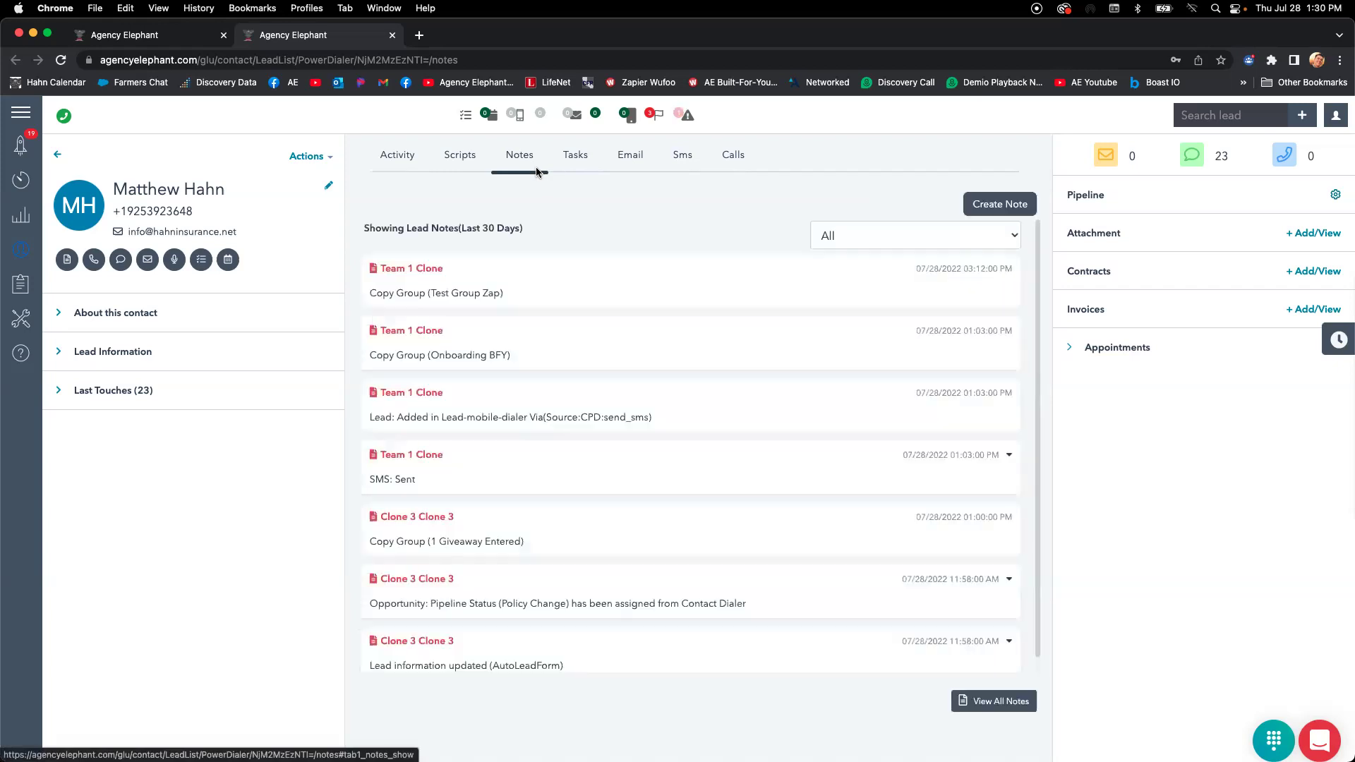
left_click(983, 217)
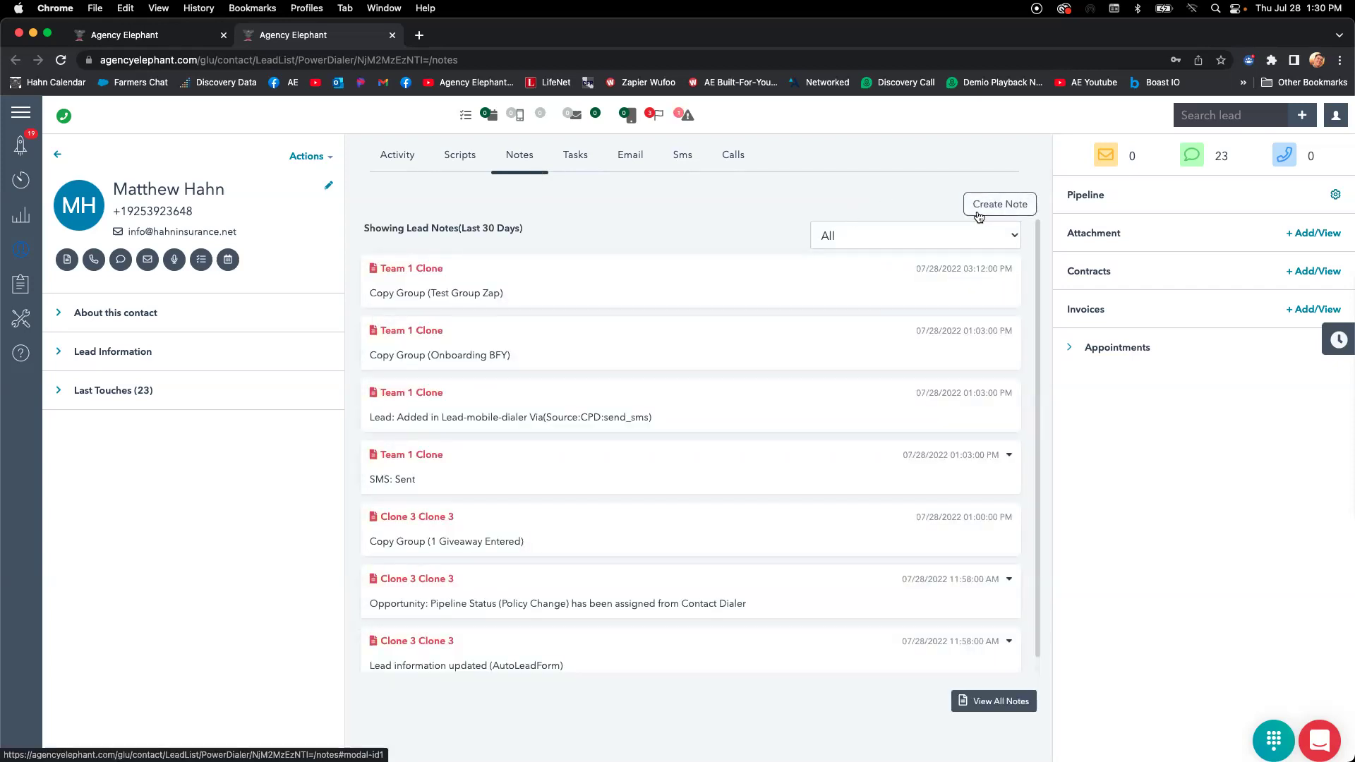
left_click(378, 166)
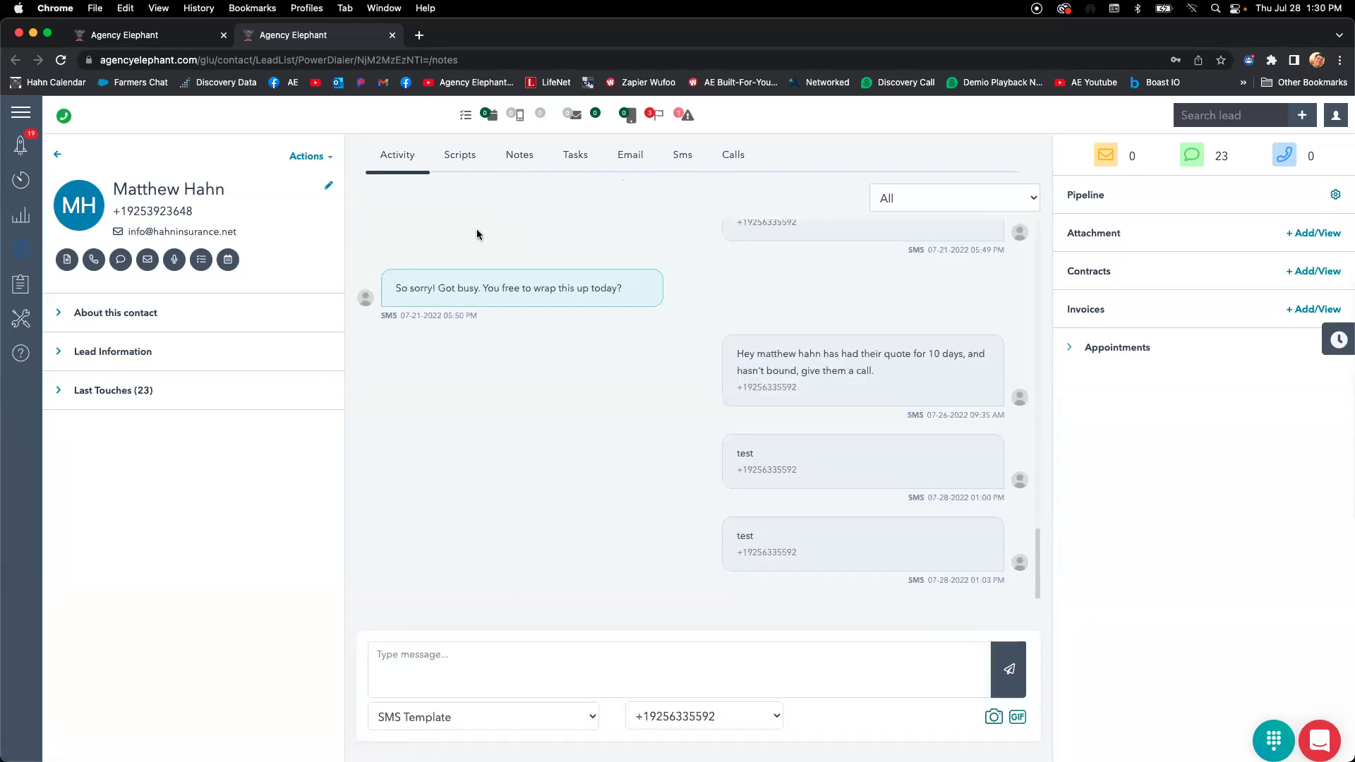
left_click(574, 680)
left_click(1334, 195)
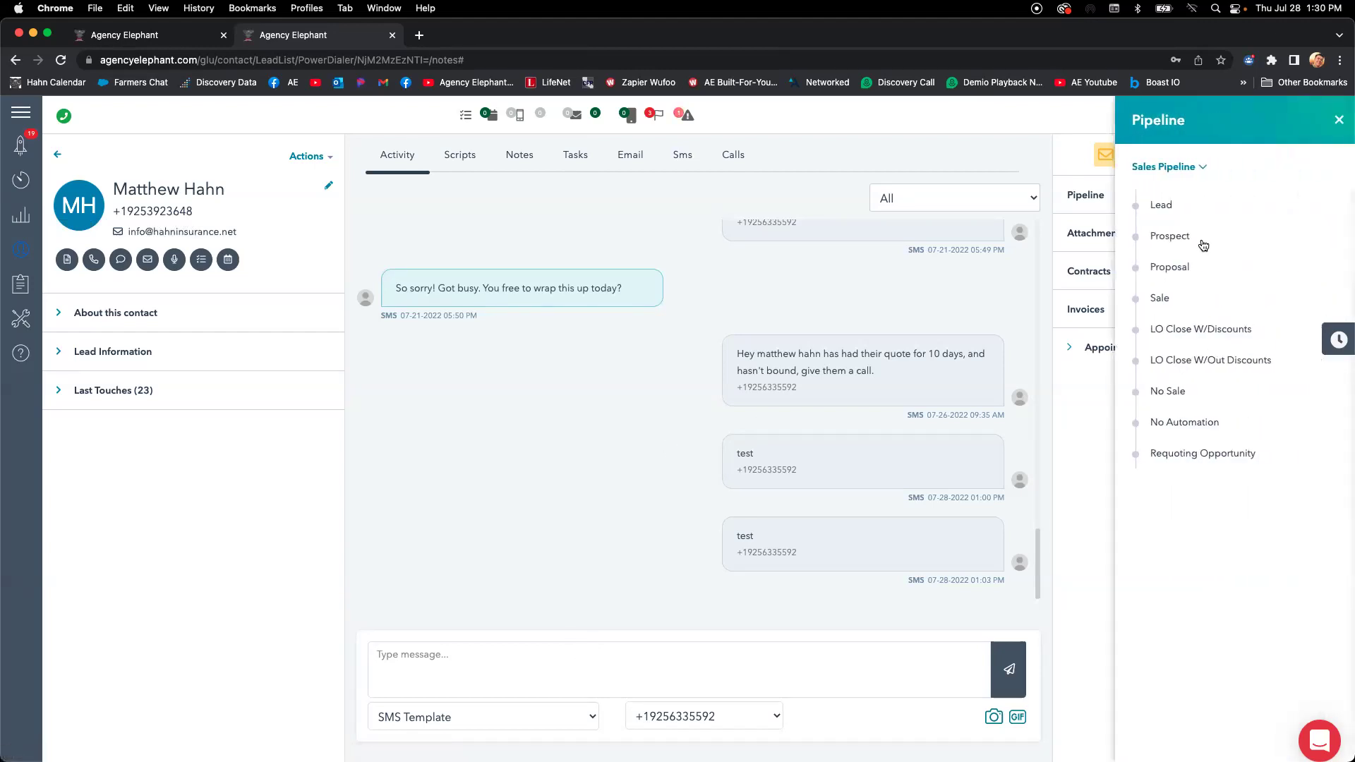
left_click(1338, 119)
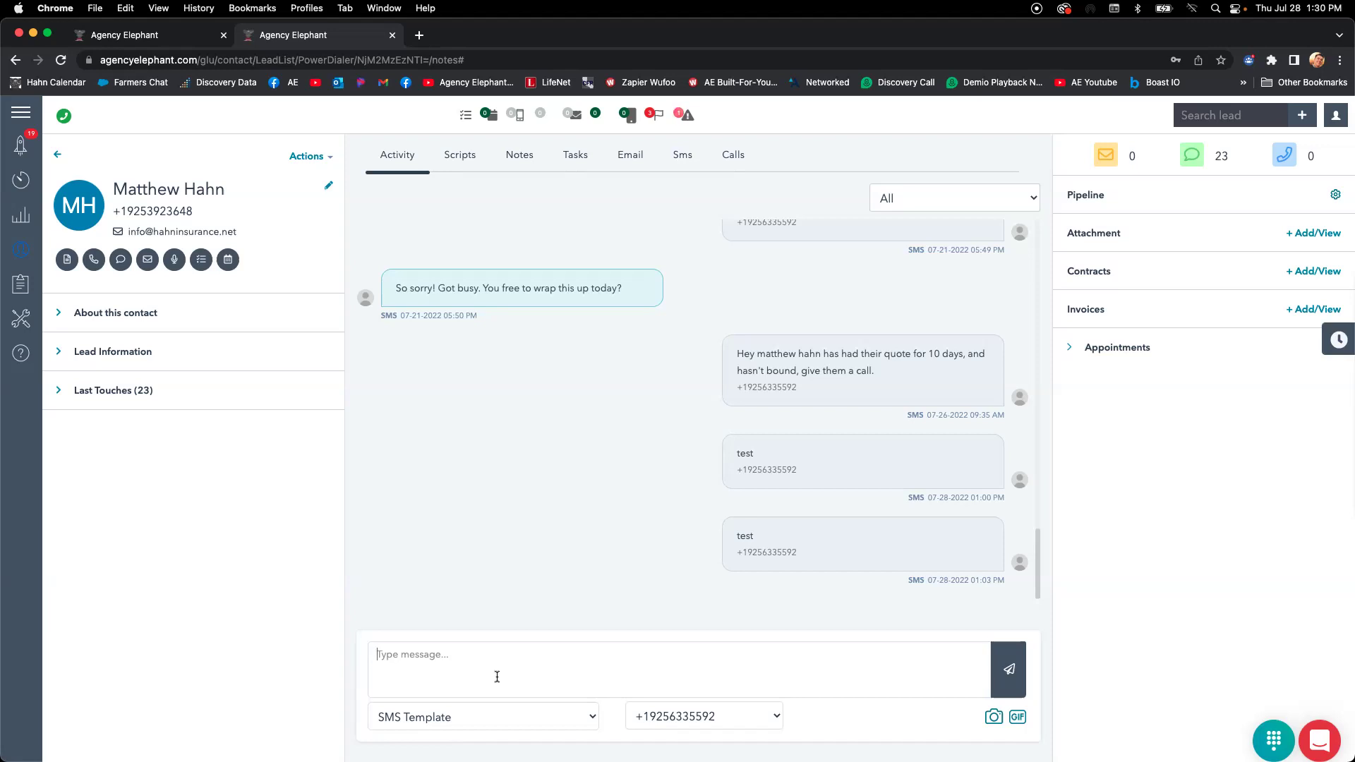
left_click(497, 676)
type("hey we working on adding this car, and need som")
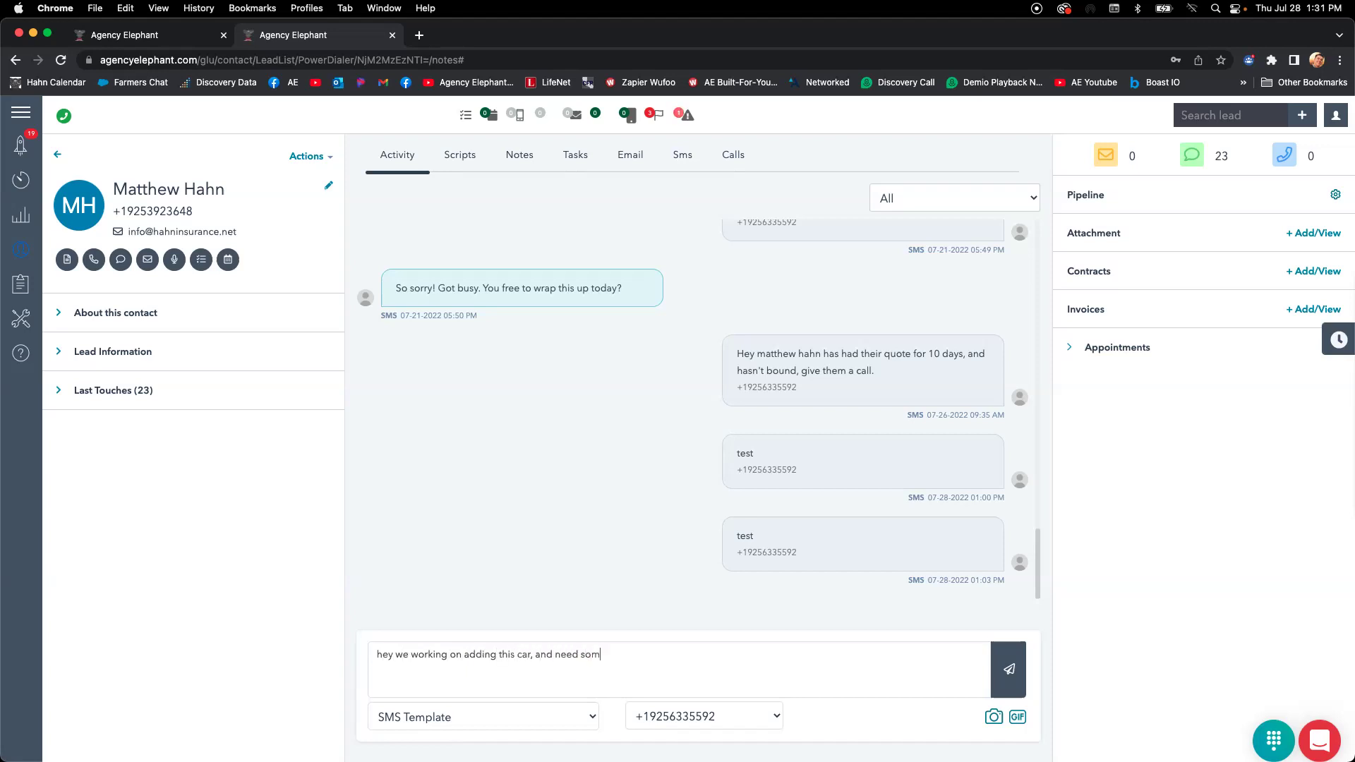
type("e more info?")
key("super+a")
key("super+c")
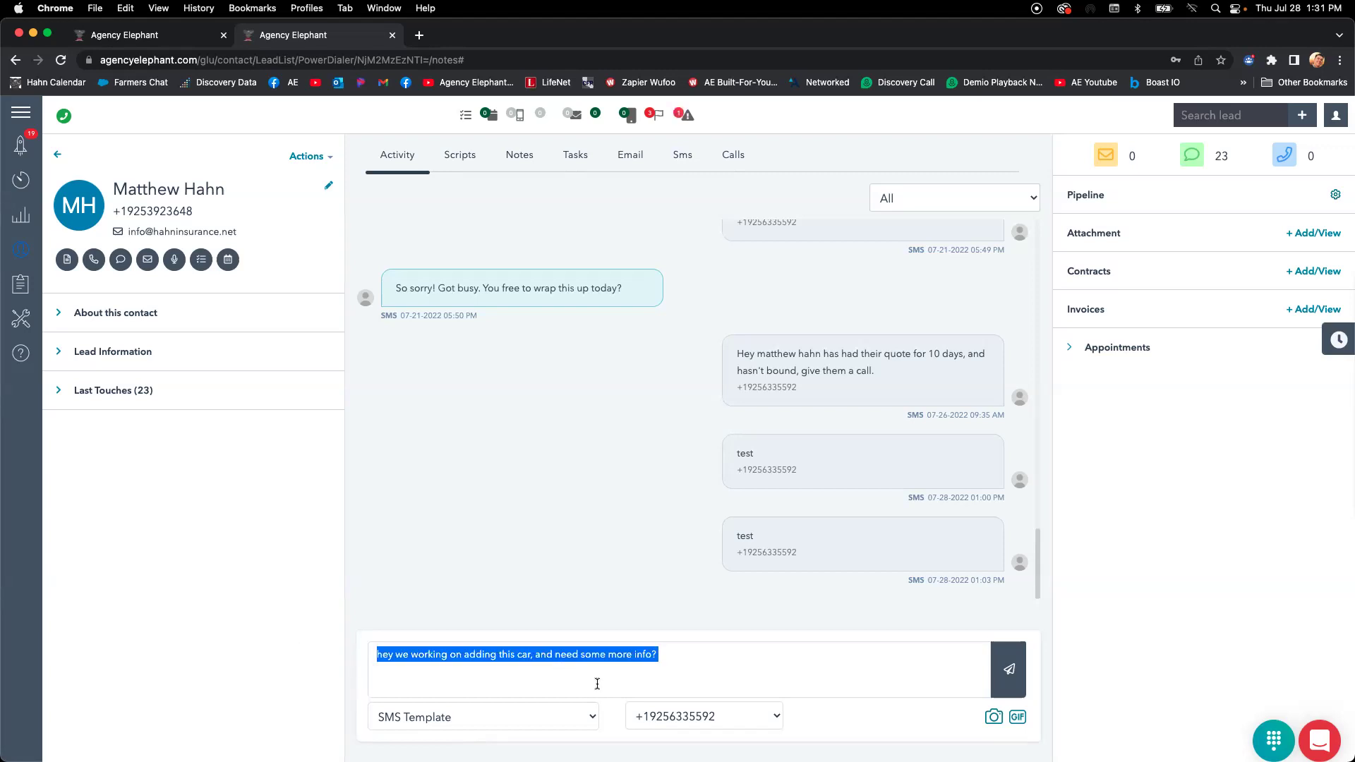
left_click(121, 259)
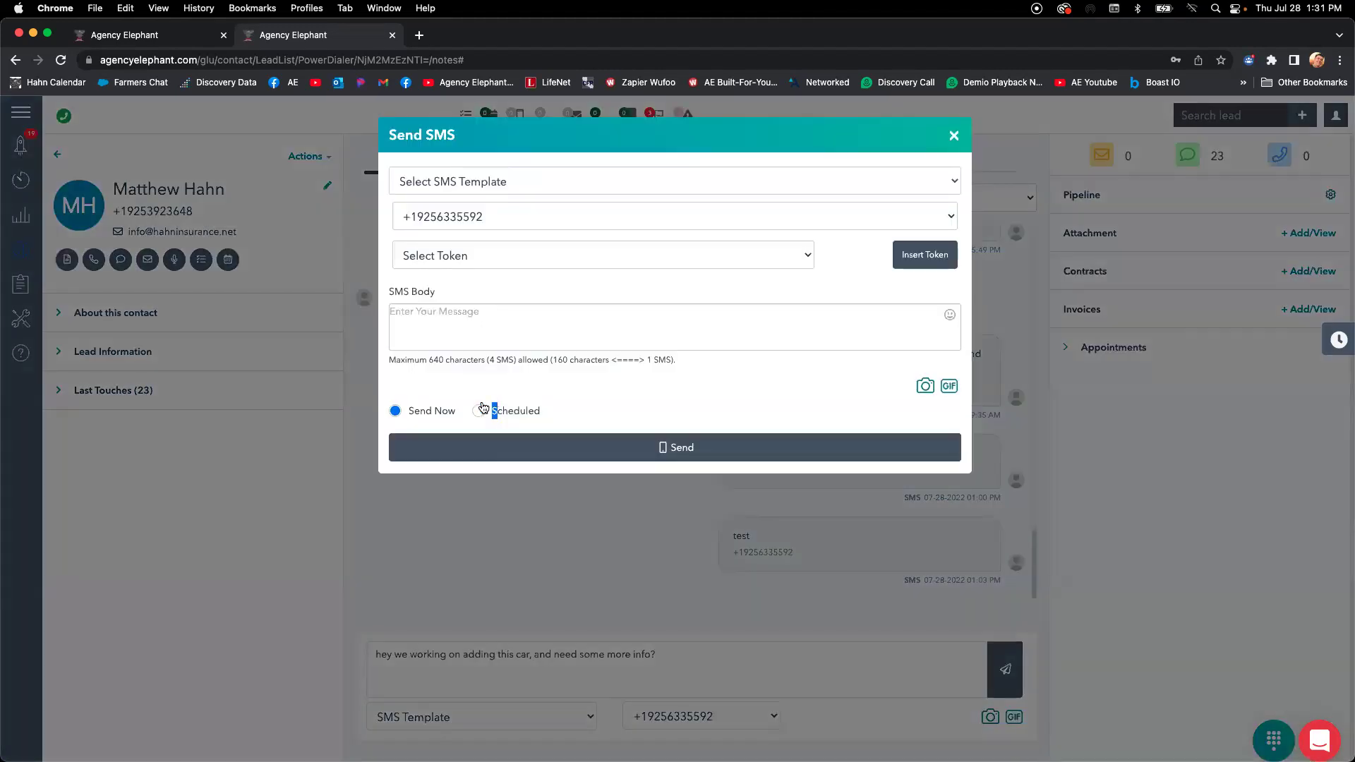
left_click(486, 367)
left_click(512, 333)
key("super+v")
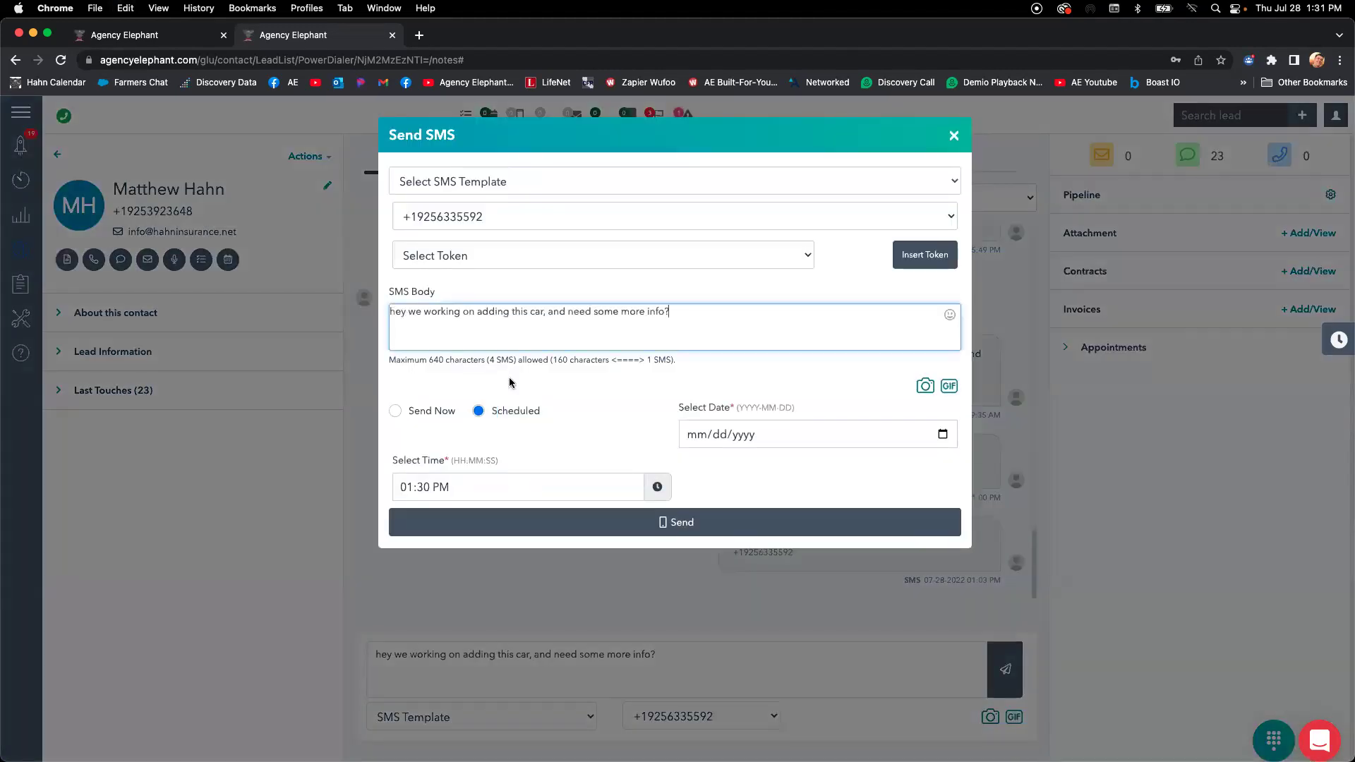
left_click(655, 485)
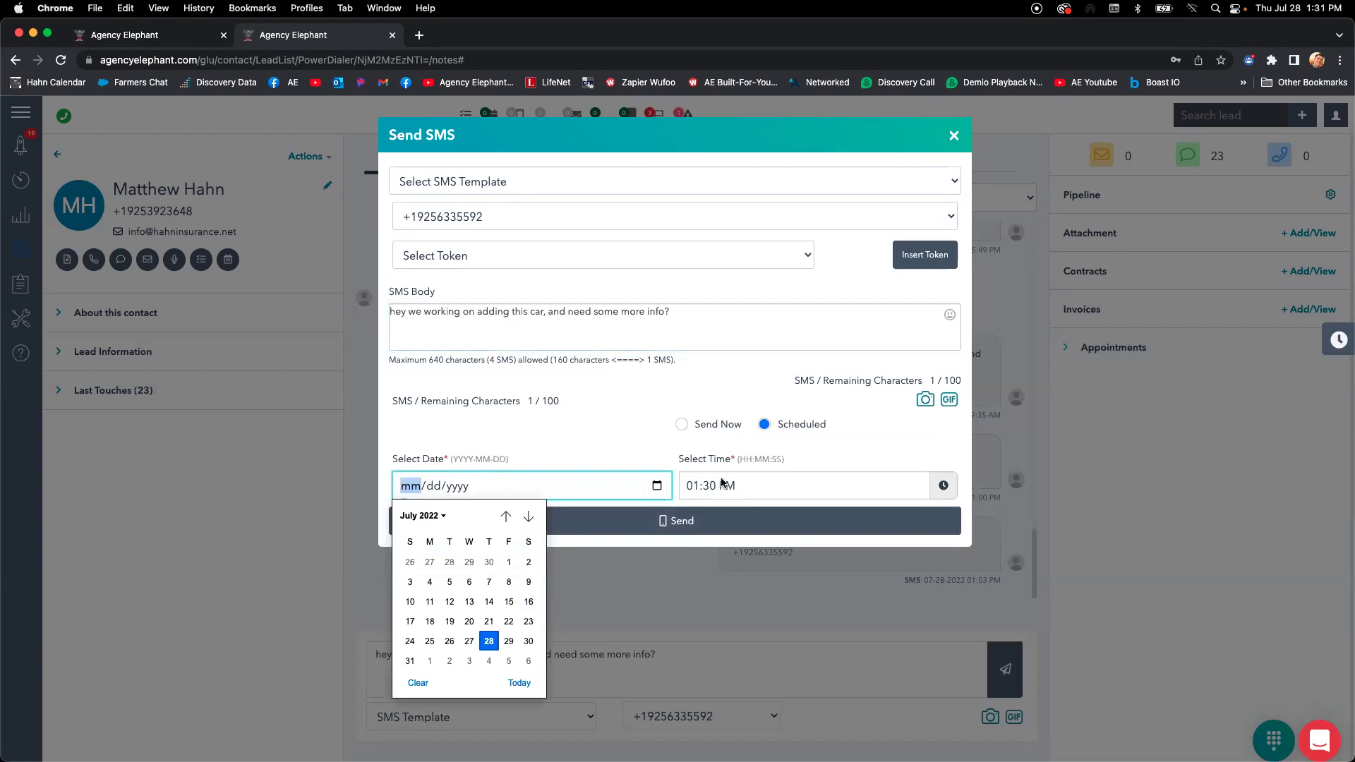
left_click(691, 485)
type("1030a")
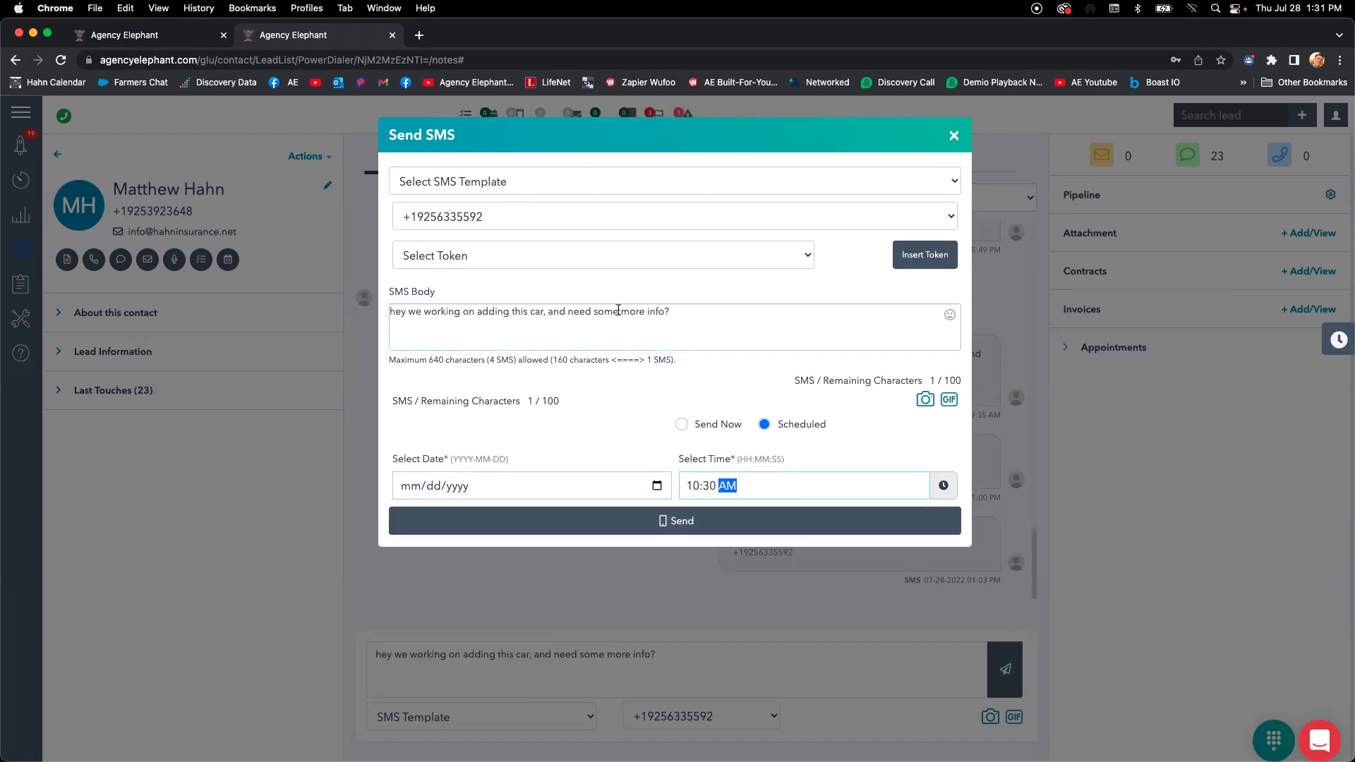
left_click(960, 138)
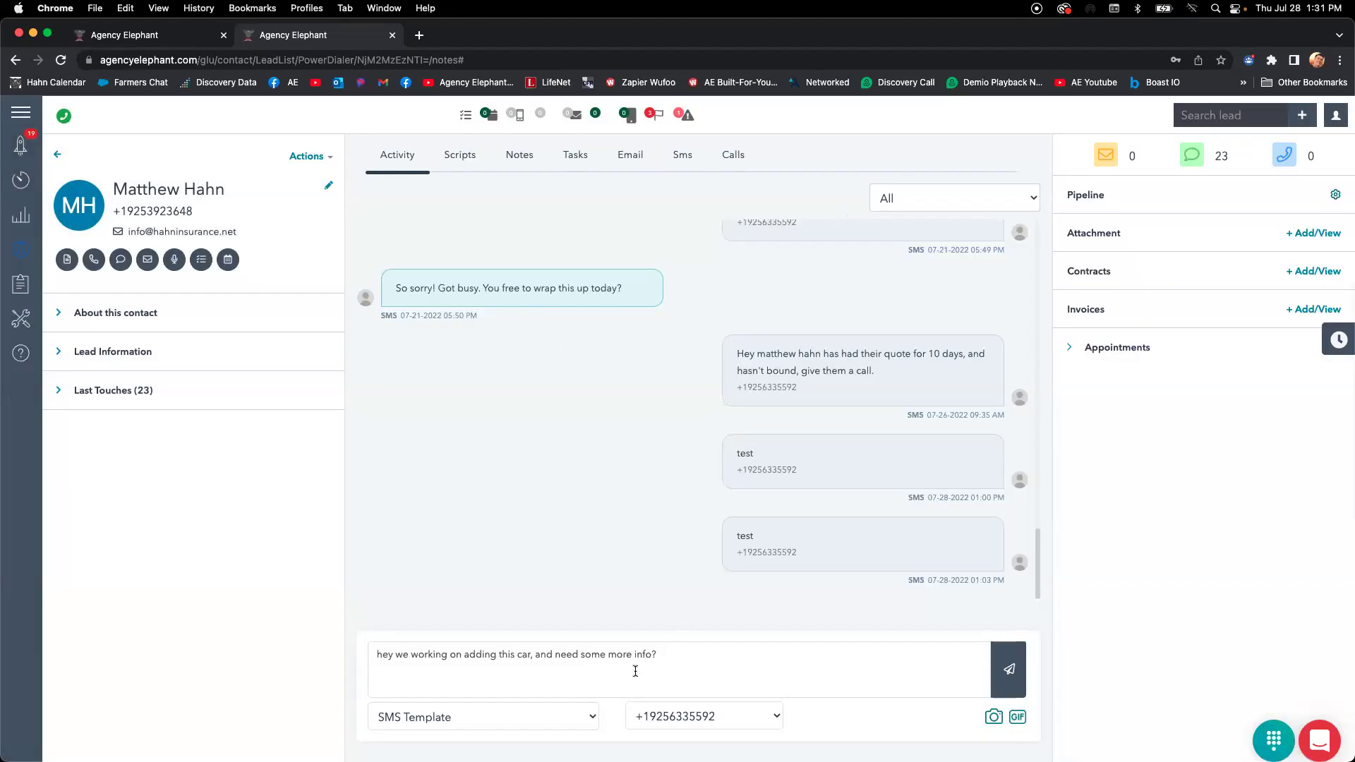
key("super+a")
key("BackSpace")
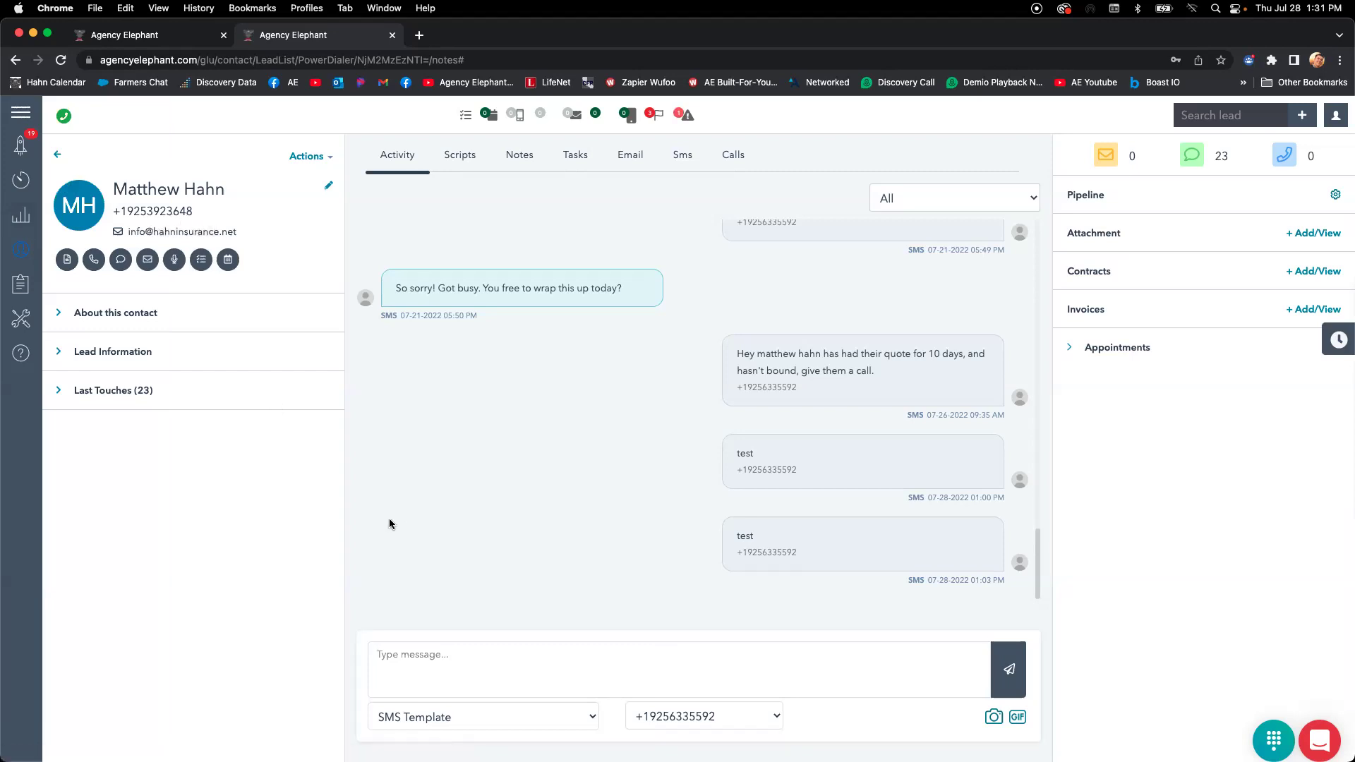
Record a 9-second ringless voicemail for the contact with Record Now.
left_click(175, 261)
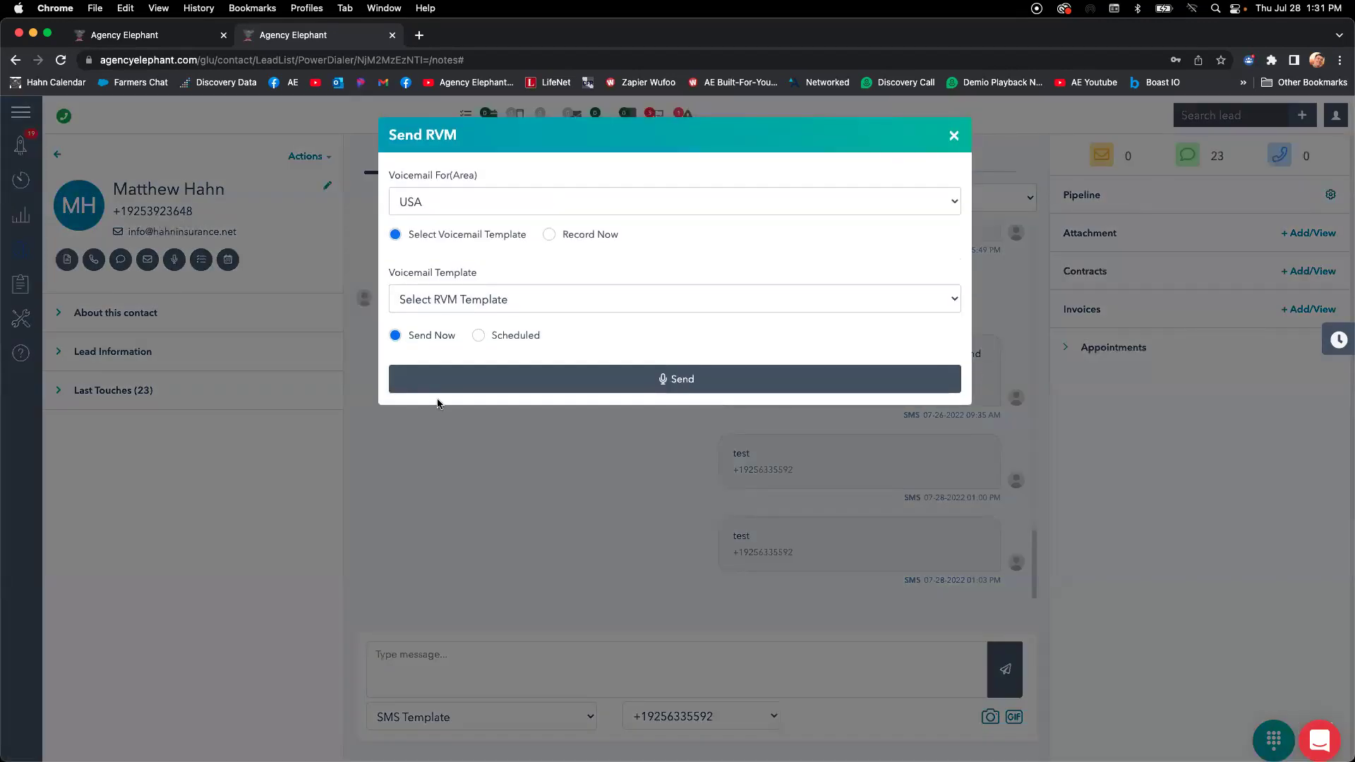
left_click(551, 237)
left_click(403, 300)
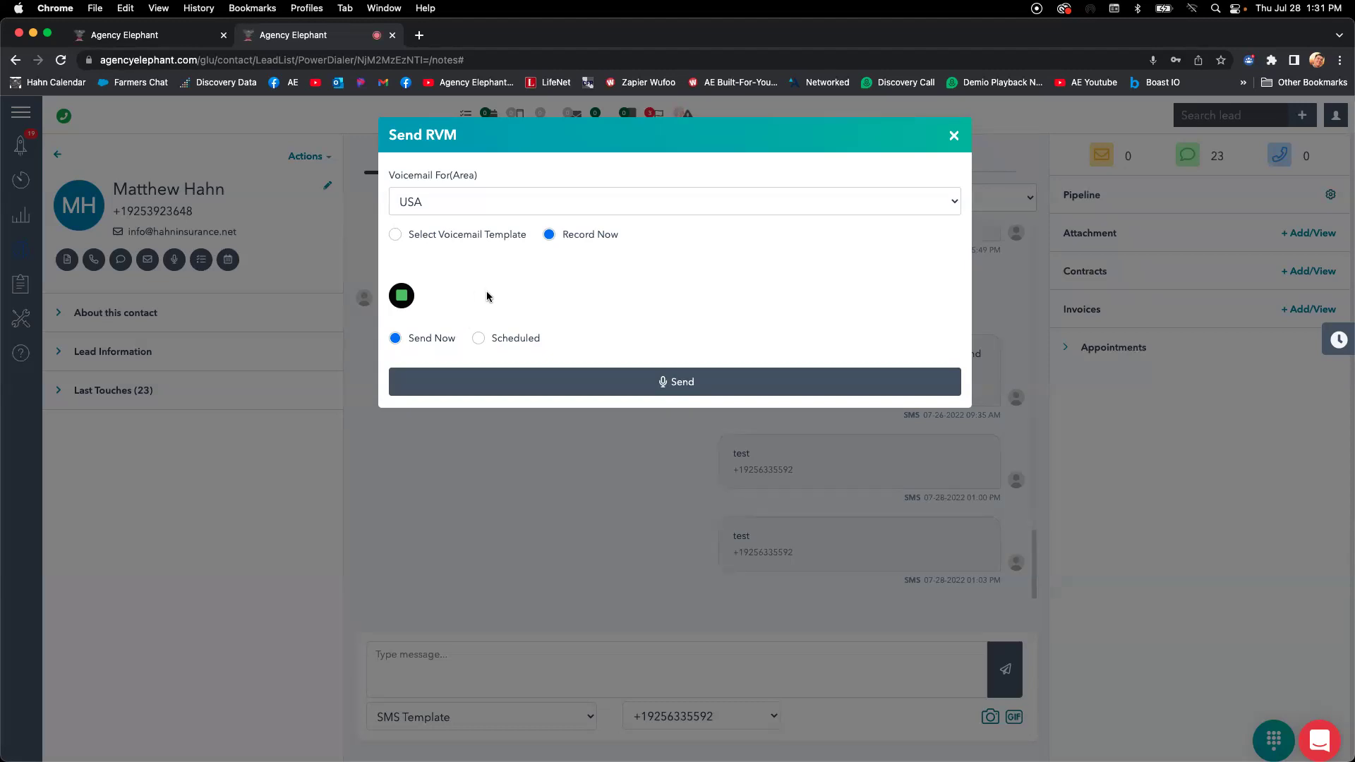
left_click(401, 296)
Try a scheduled send date/time, revert to Send Now, and close the voicemail dialog.
left_click(479, 346)
left_click(533, 433)
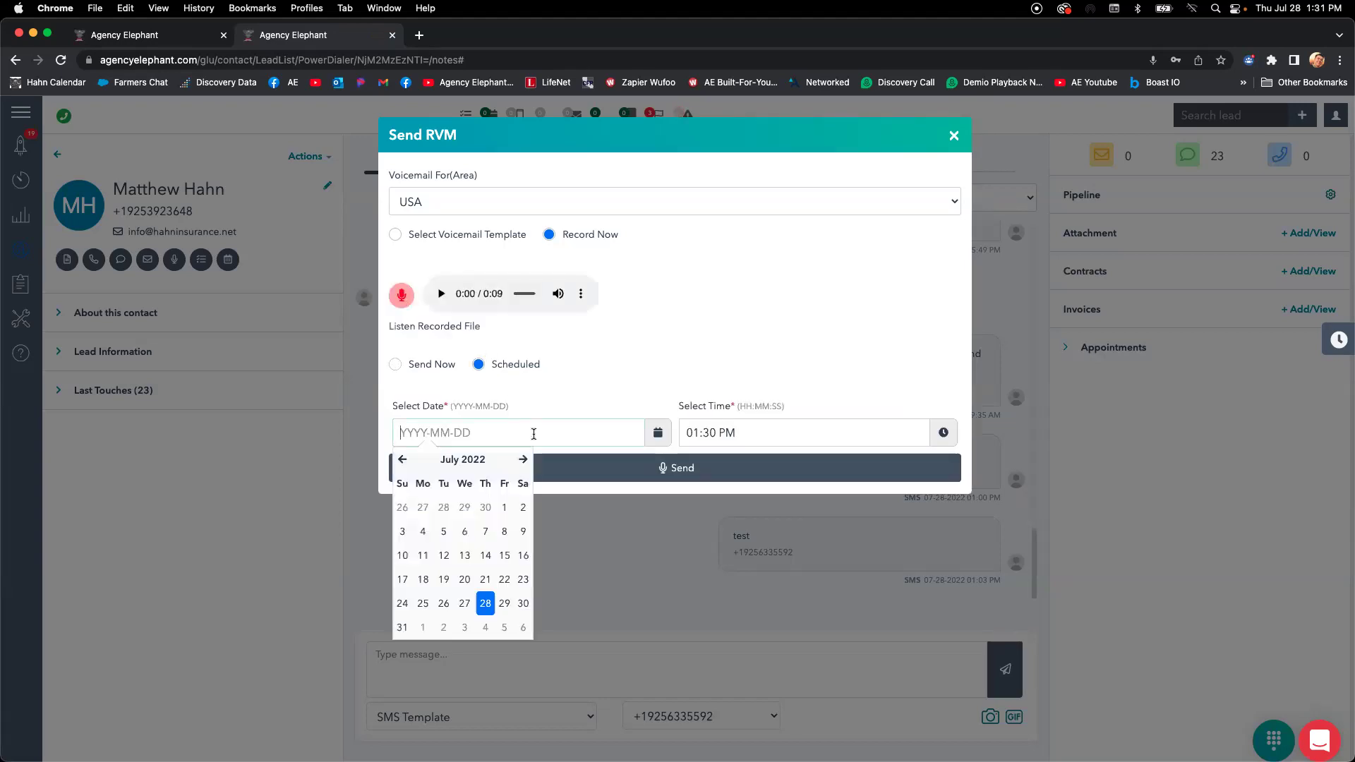
left_click(738, 434)
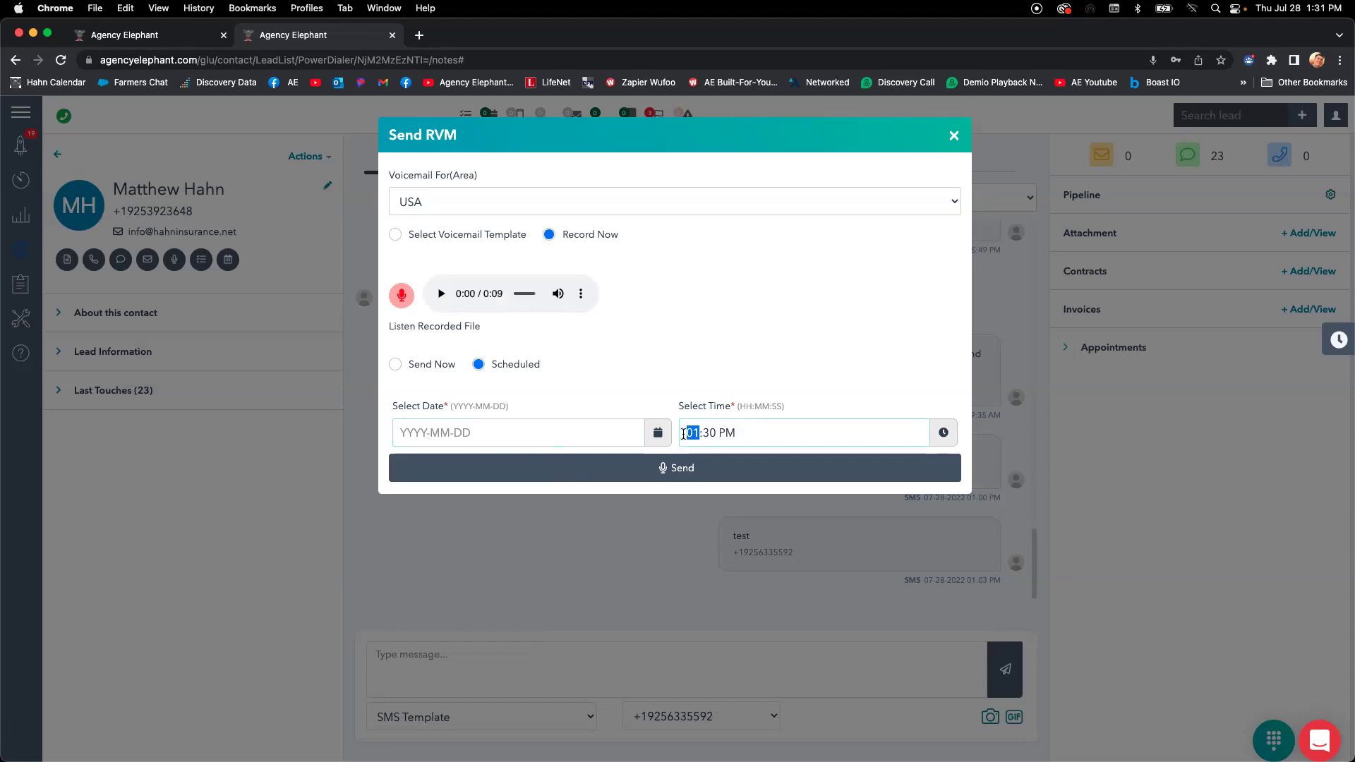
left_click(592, 423)
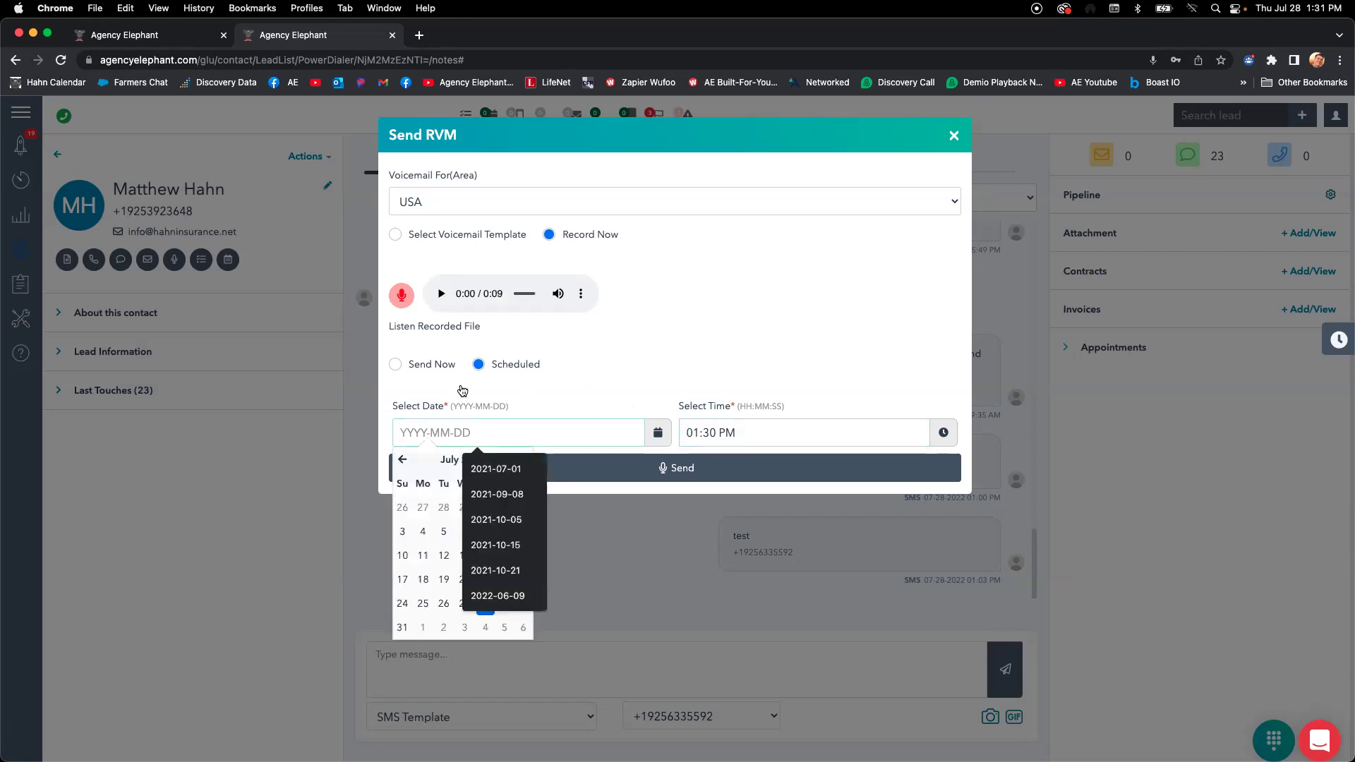
left_click(448, 364)
left_click(954, 136)
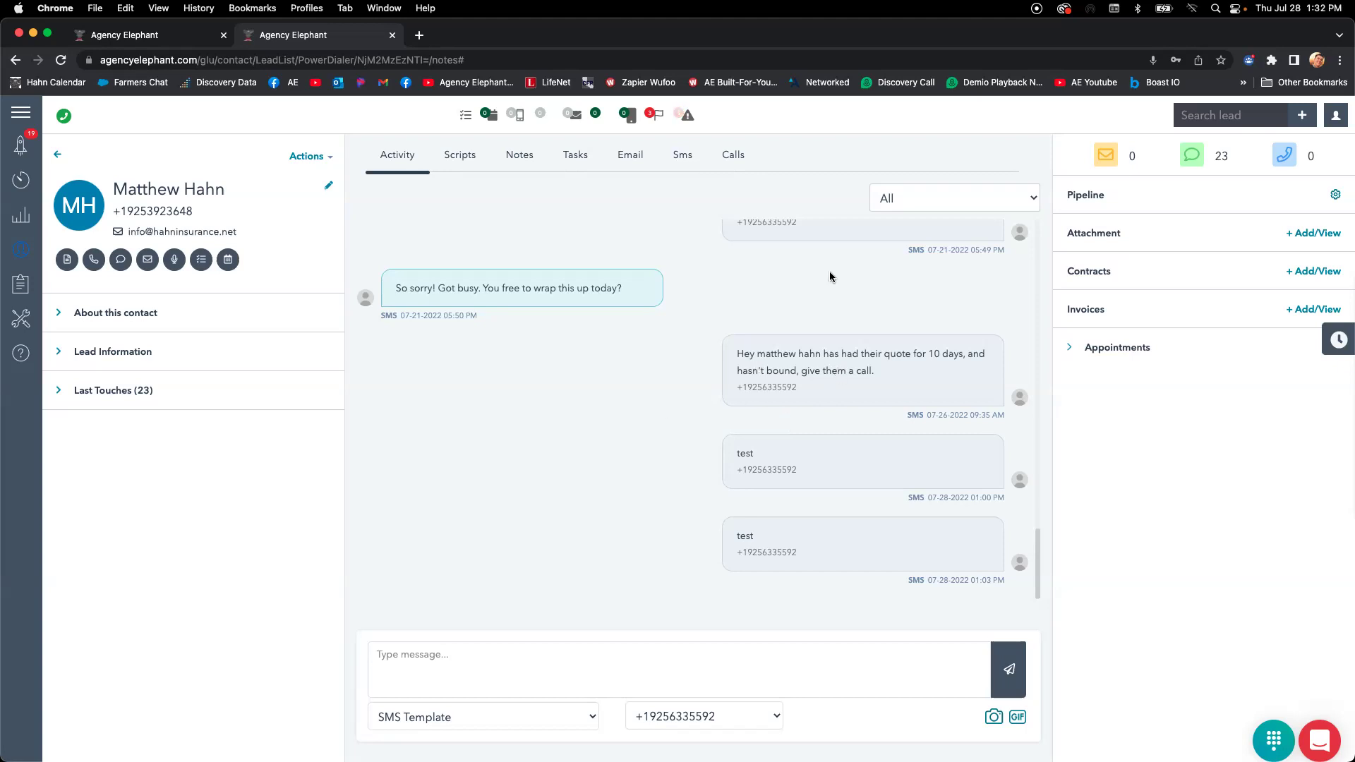
Start a new task titled as a reminder to add the contact's vehicle to his account.
left_click(201, 261)
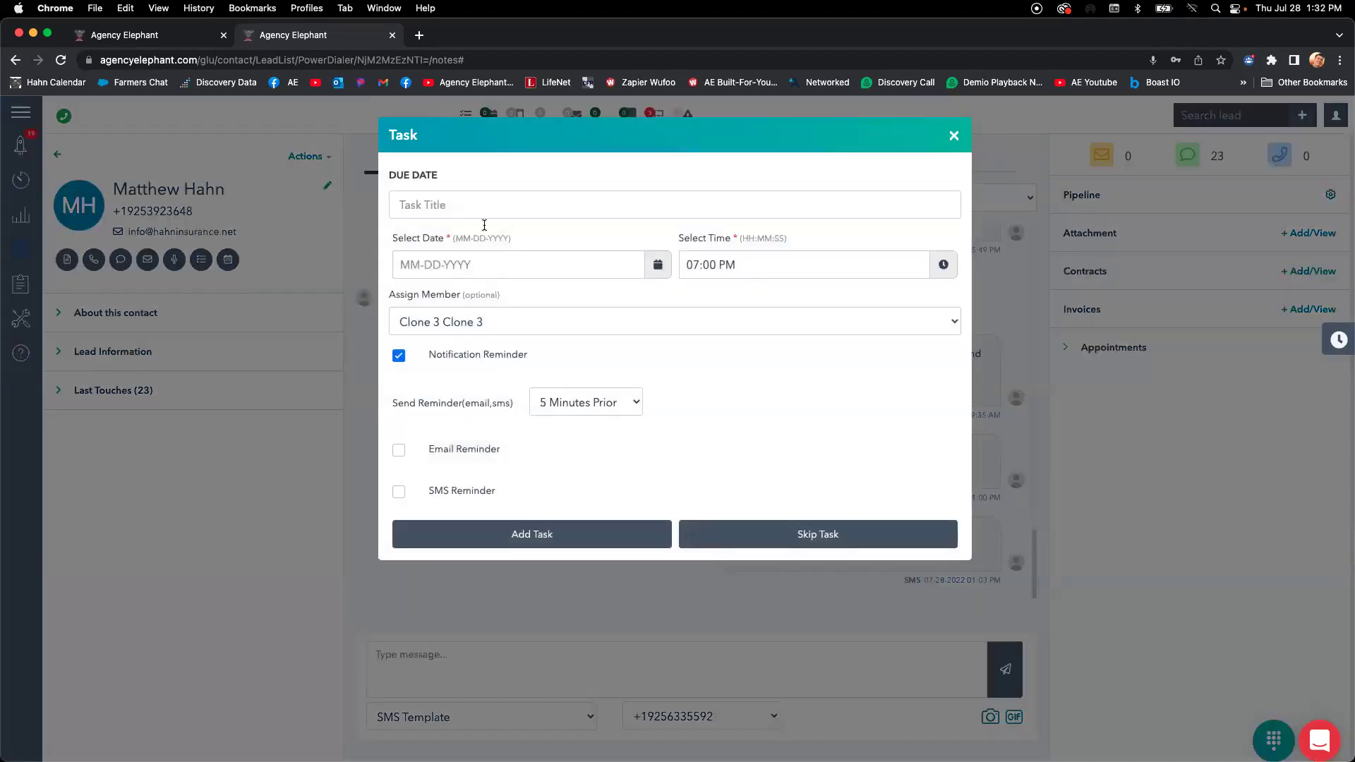
type("reminder to add matts vehicle to hi")
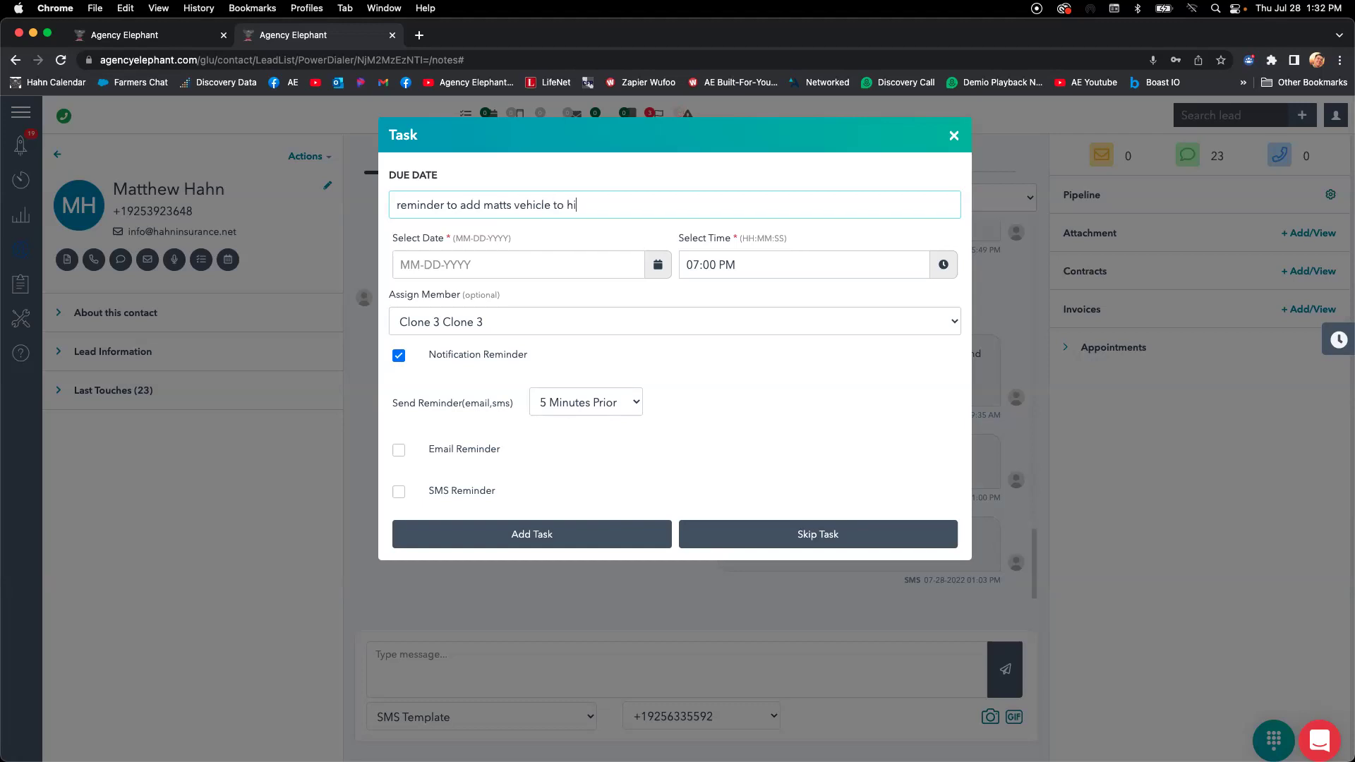
type("s account")
key("Tab")
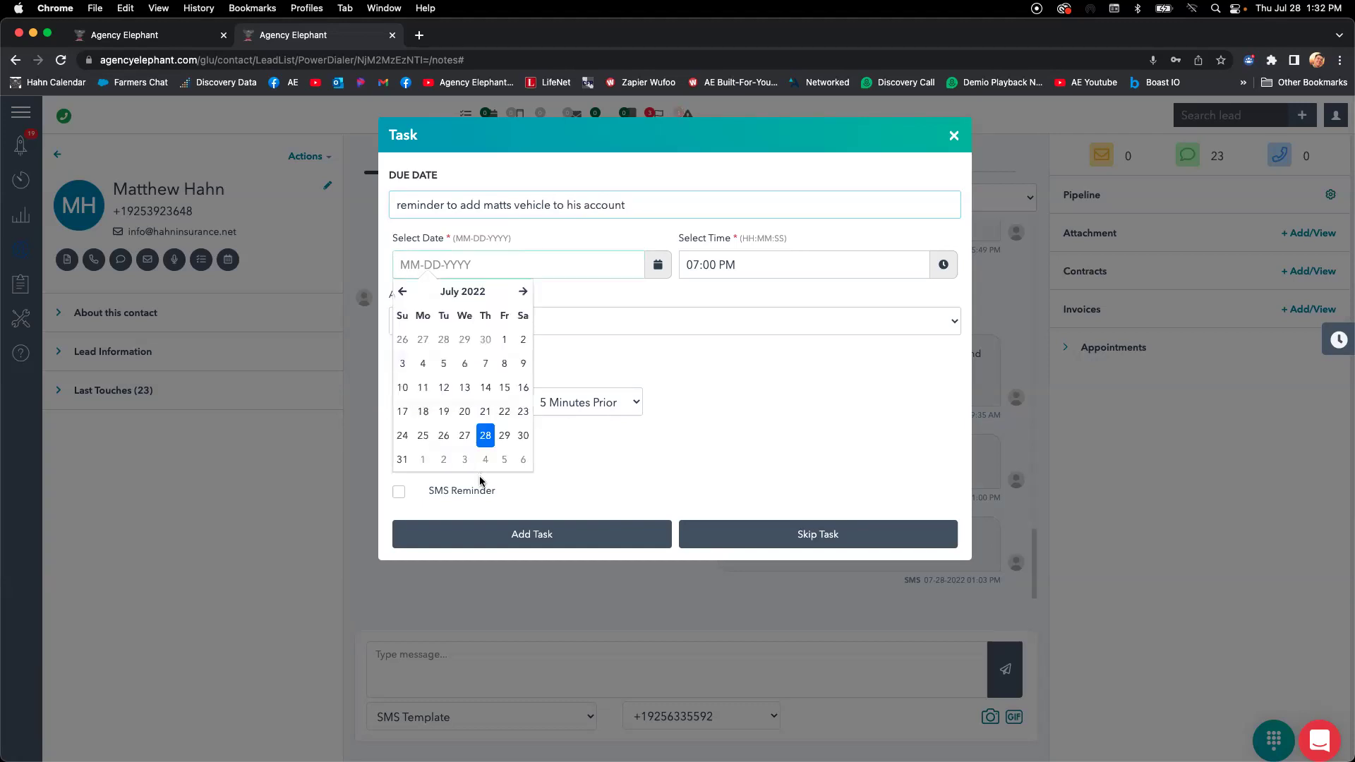
Set the task due 07-29-2022 at 04:00 PM with Email and SMS reminders.
left_click(505, 437)
left_click(704, 263)
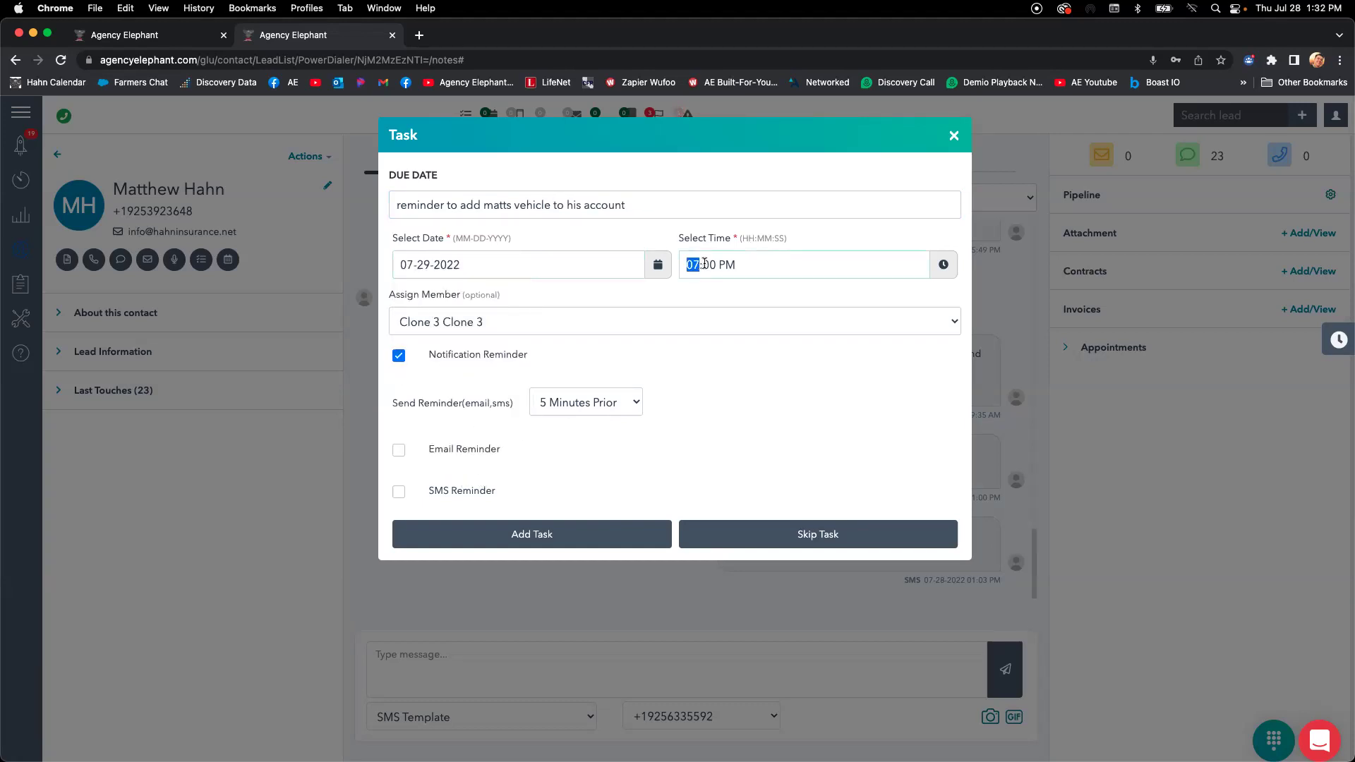
type("4")
left_click(400, 451)
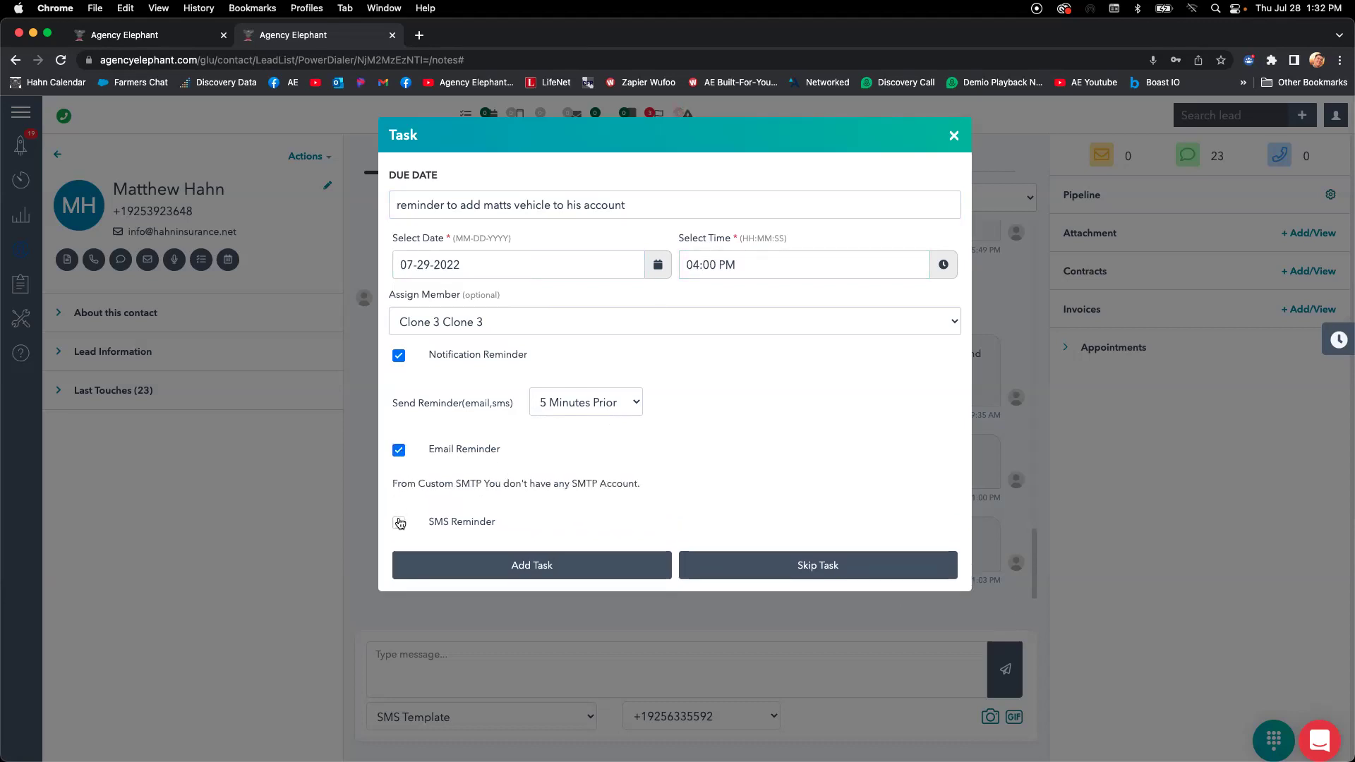
left_click(398, 522)
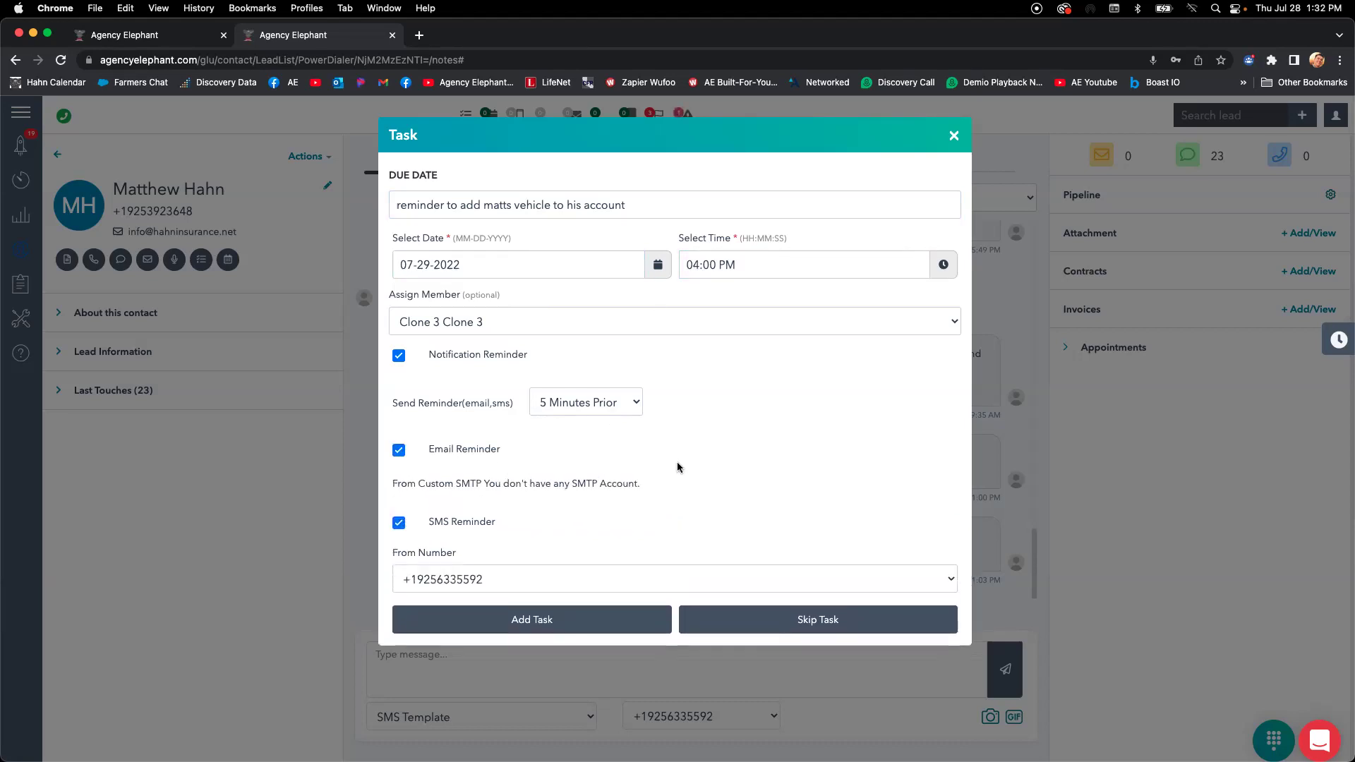
Correct the contact's name in the task title and add the task.
left_click(514, 206)
key("BackSpace")
key("BackSpace")
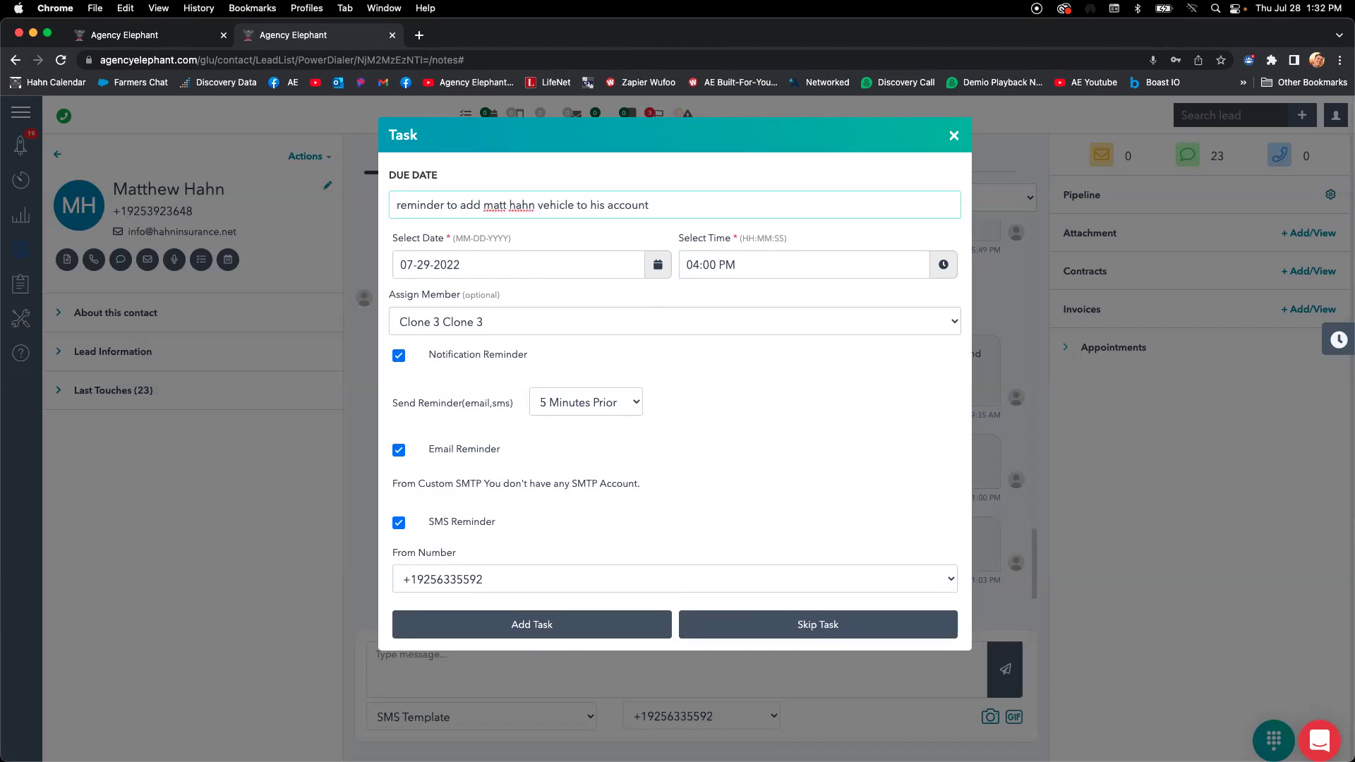
left_click(574, 633)
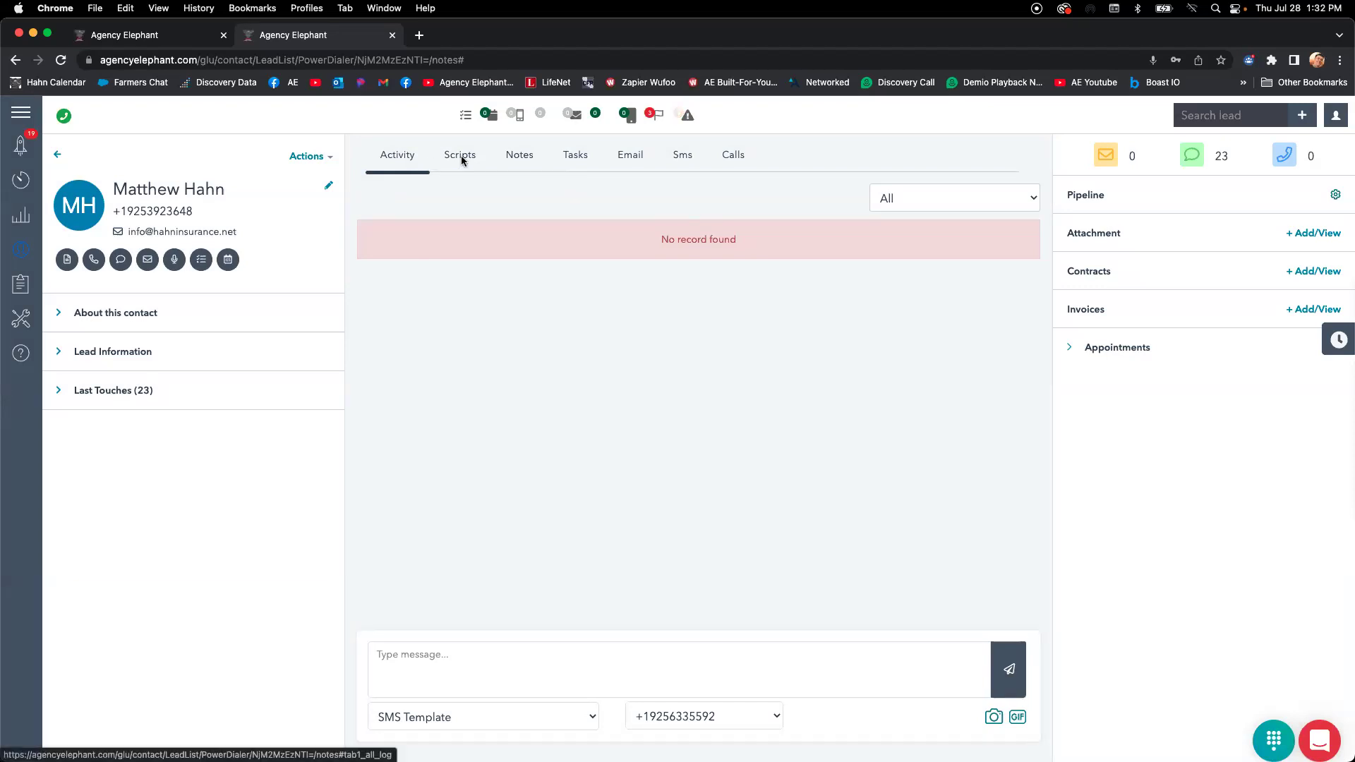
Mark the vehicle reminder task Completed in the Tasks tab and confirm.
left_click(575, 154)
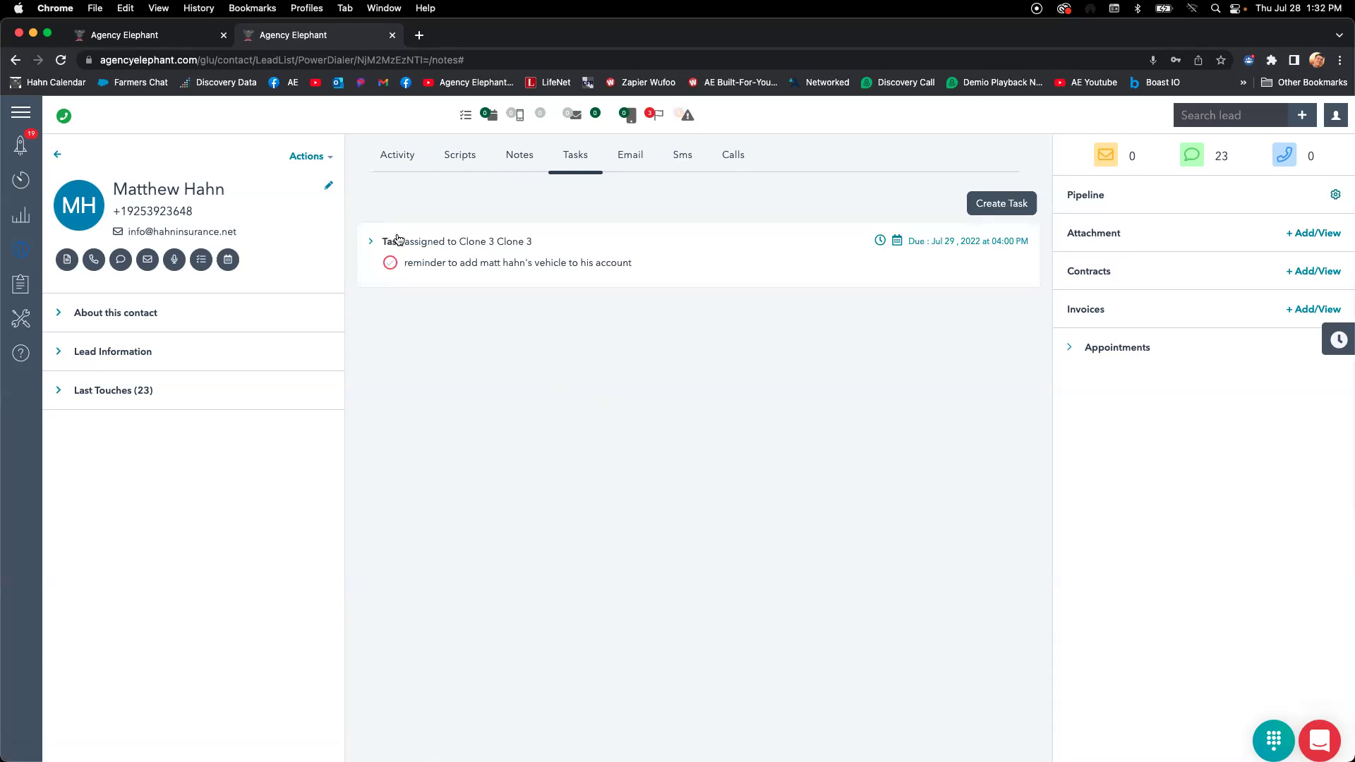
left_click(390, 263)
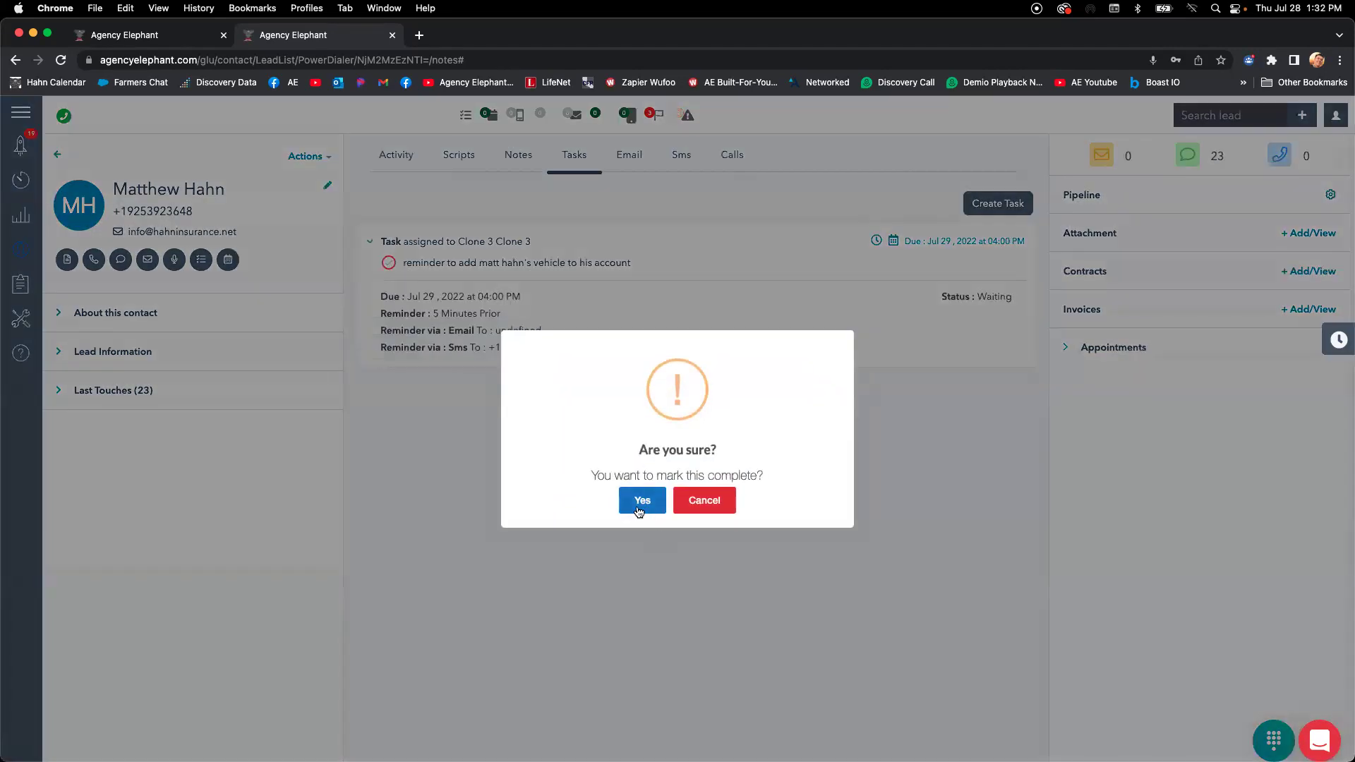
left_click(636, 504)
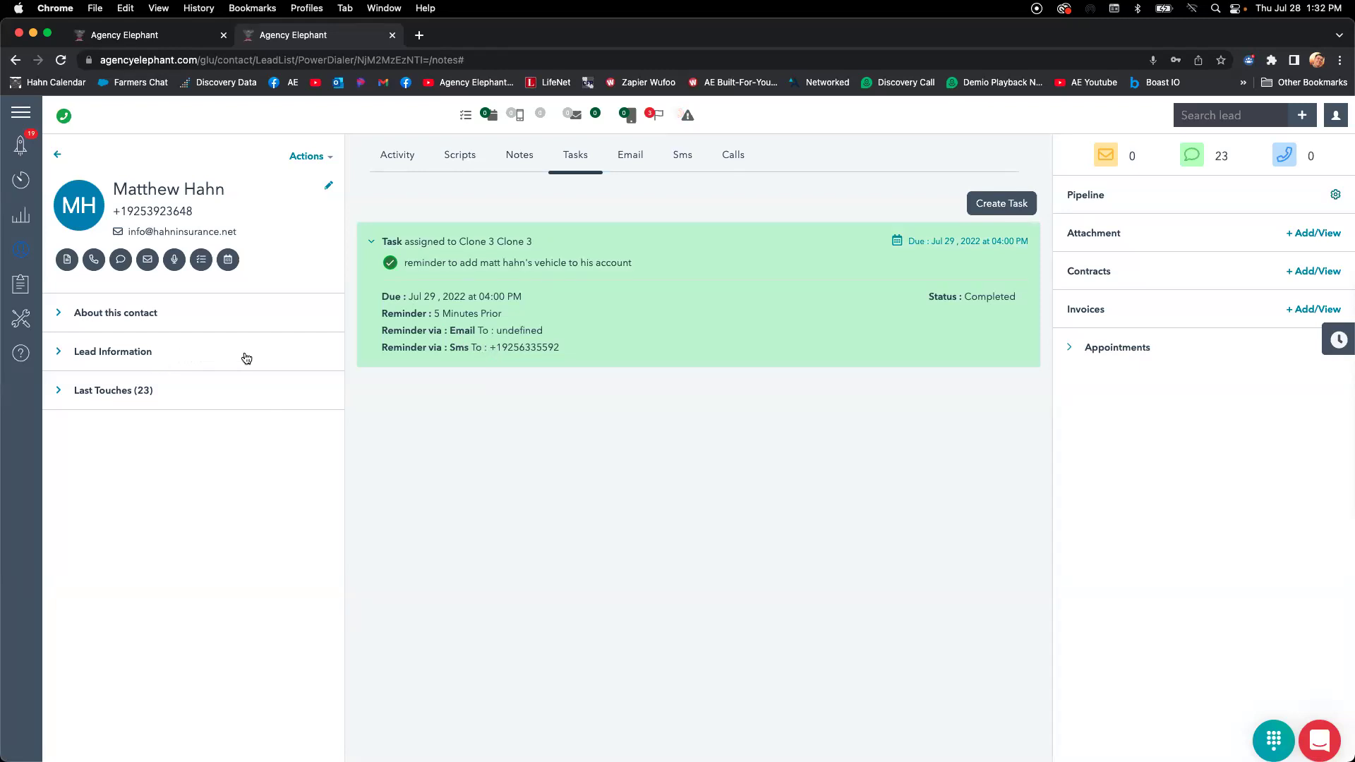
left_click(311, 156)
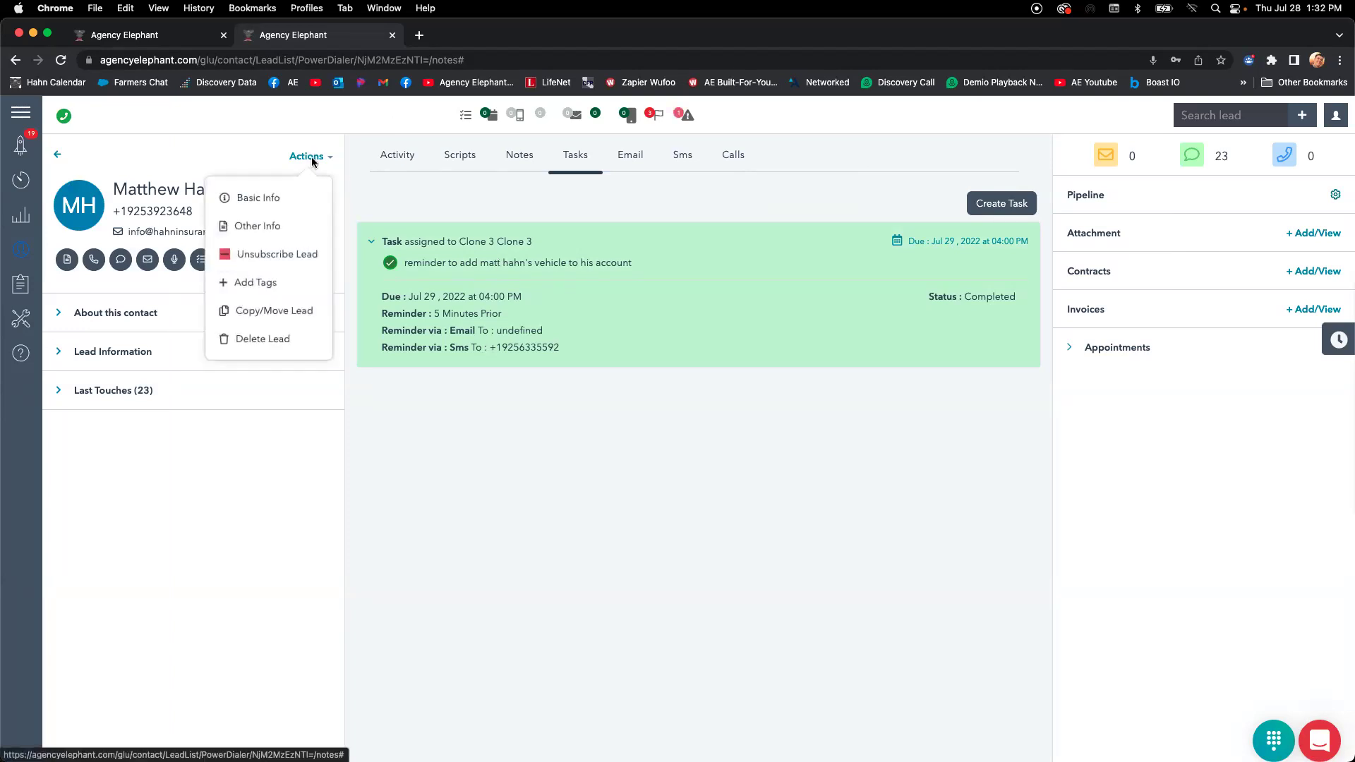
left_click(290, 310)
left_click(602, 181)
left_click(590, 218)
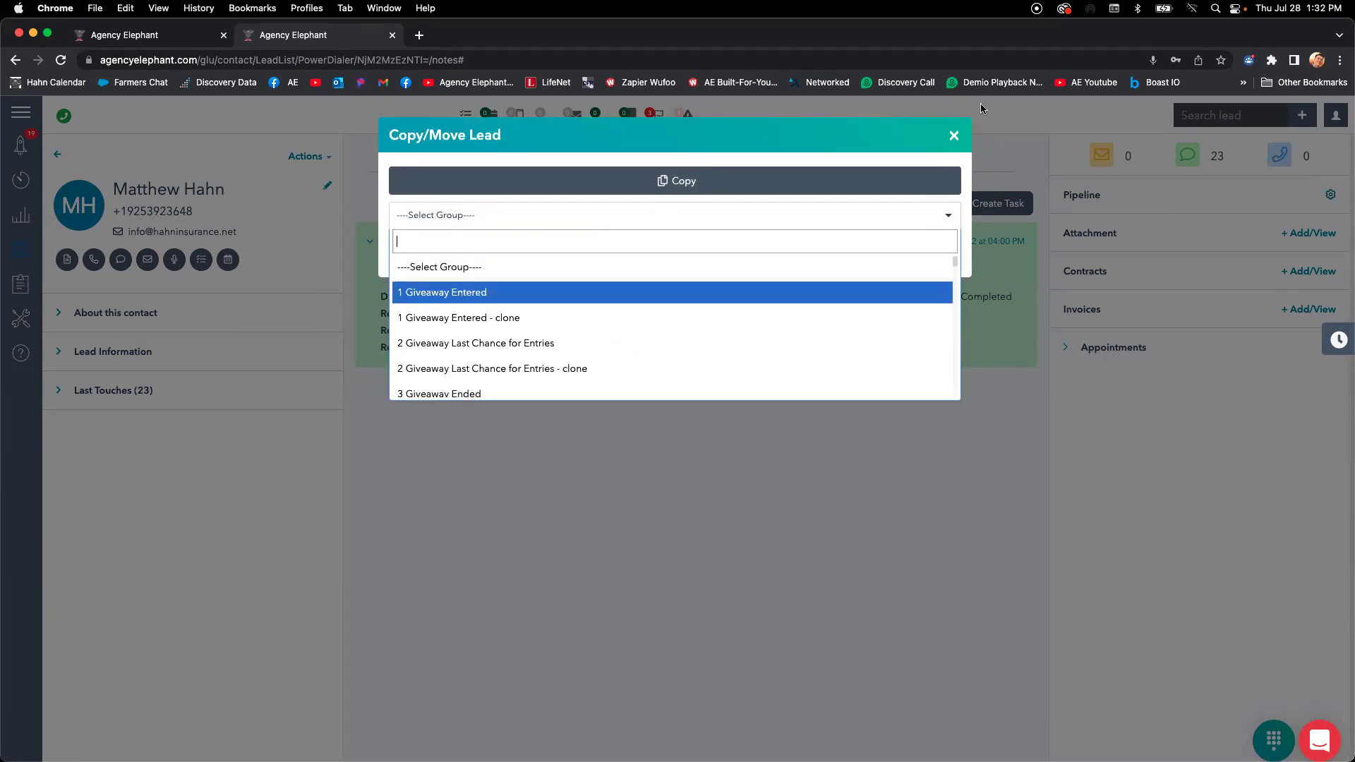
left_click(951, 138)
left_click(954, 134)
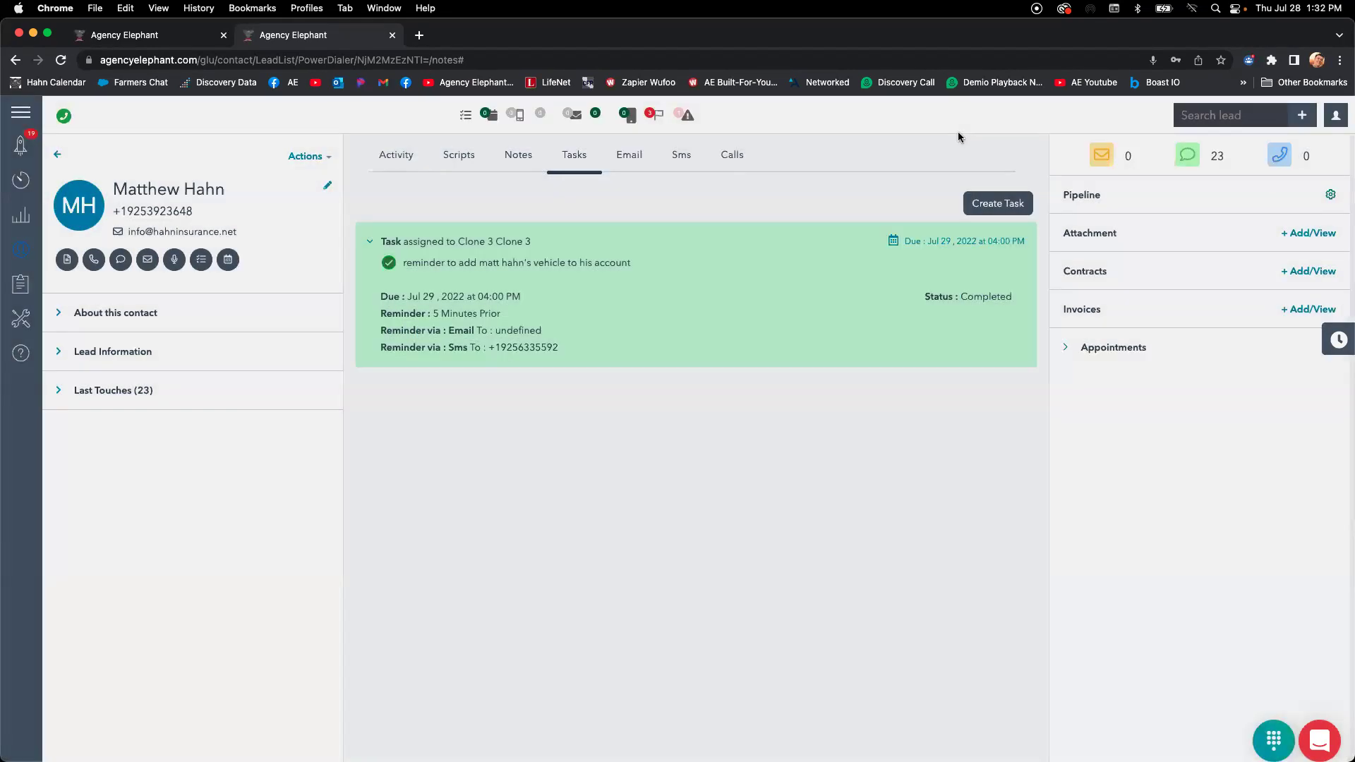